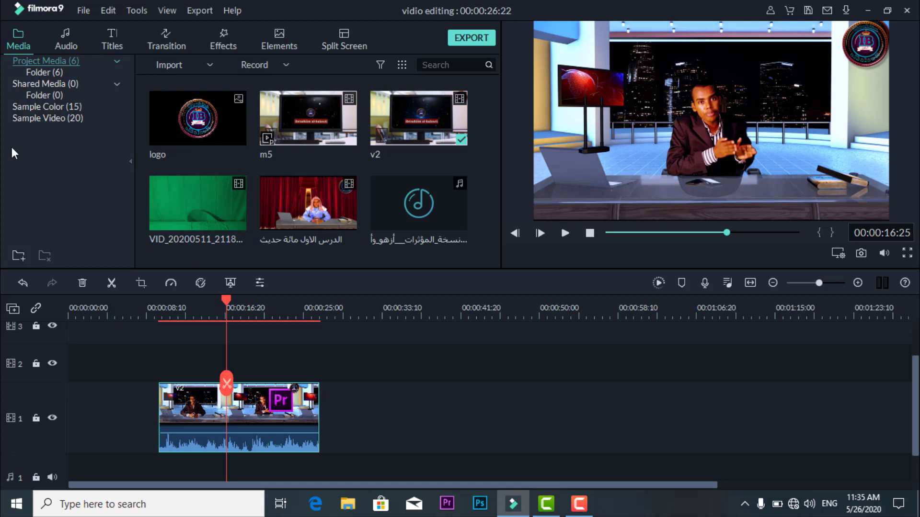
# - Browse the included title templates, then look through the End Credits, Subtitles and Titles categories
pyautogui.click(115, 34)
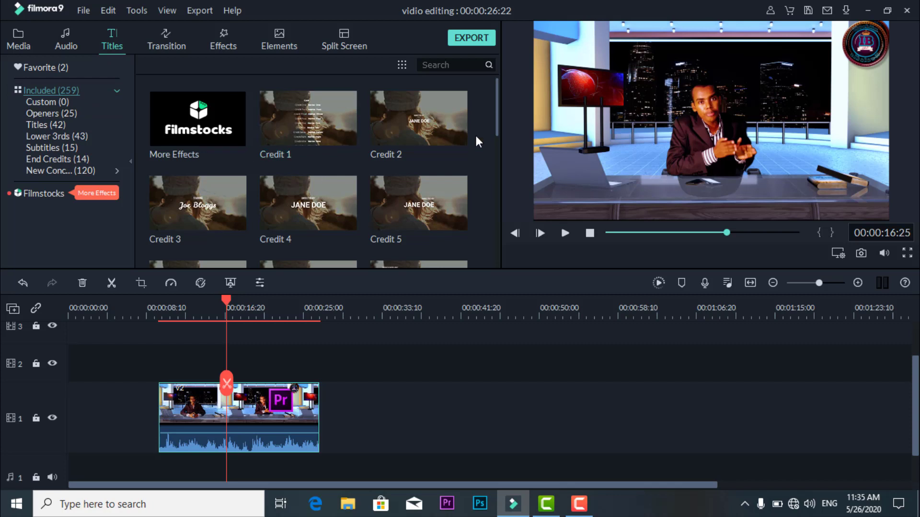
pyautogui.scroll(-5, 440, 126)
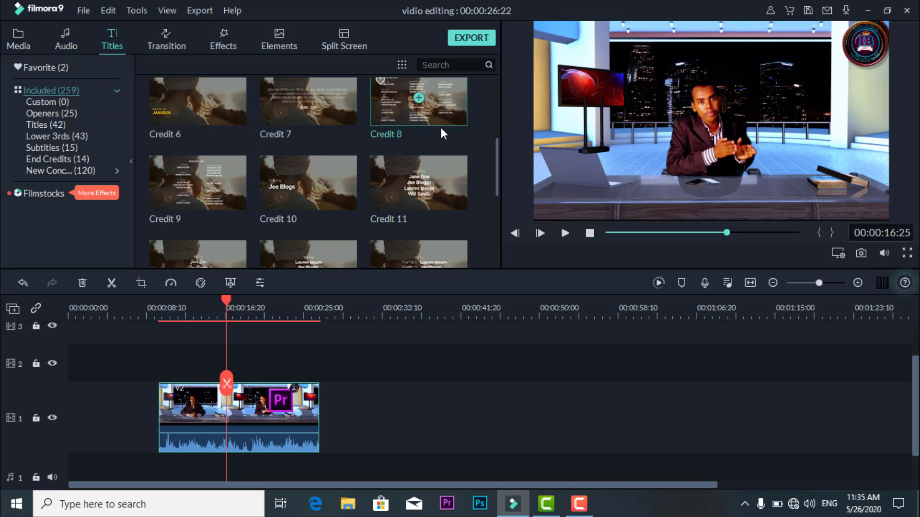
pyautogui.scroll(-13, 439, 128)
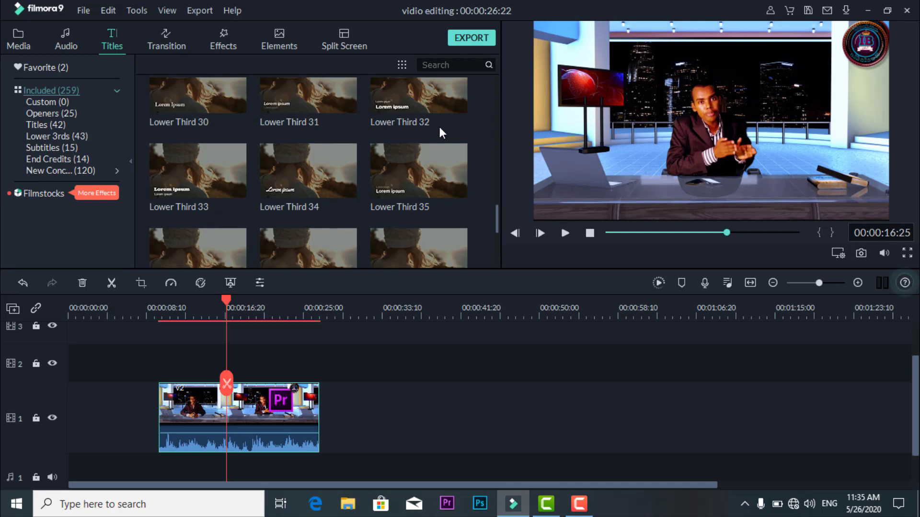
pyautogui.scroll(18, 438, 126)
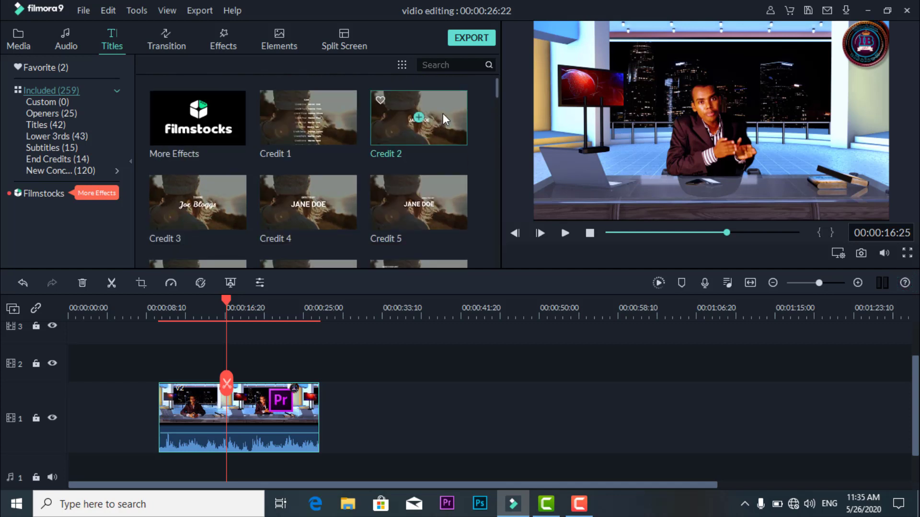
pyautogui.click(62, 162)
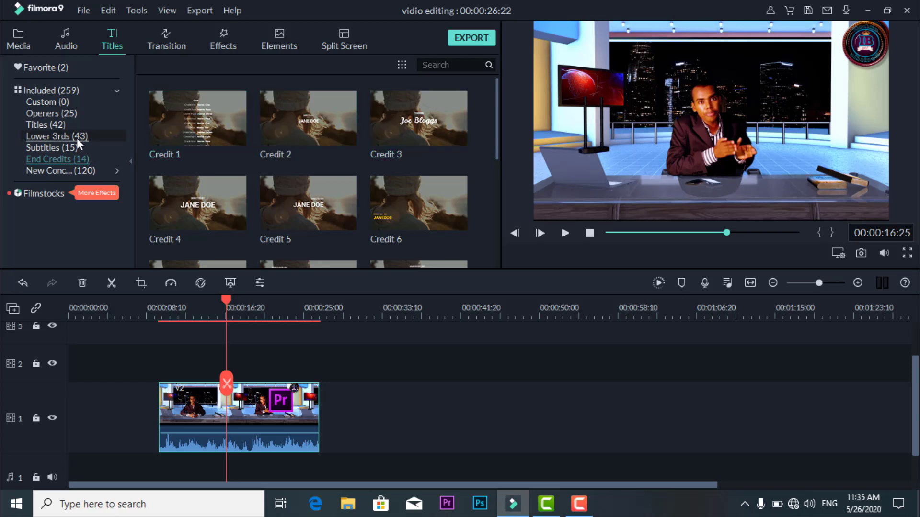
pyautogui.click(62, 147)
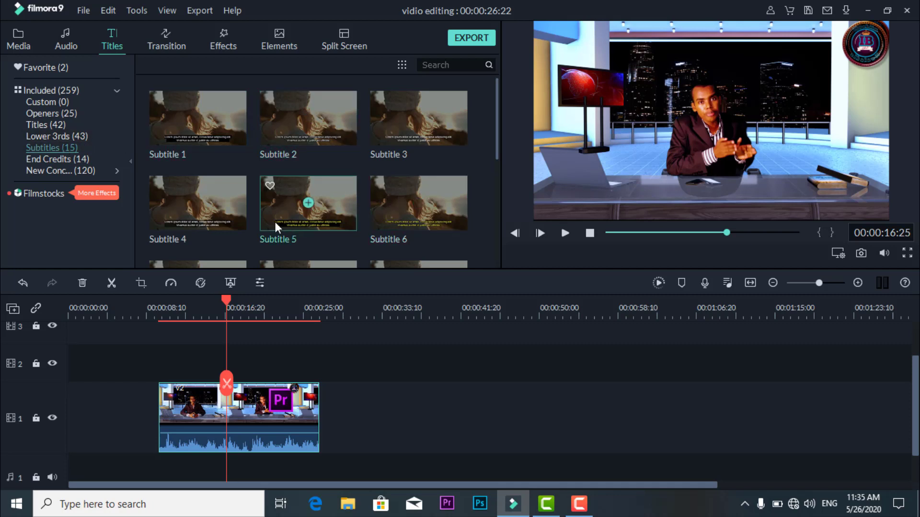
pyautogui.click(36, 126)
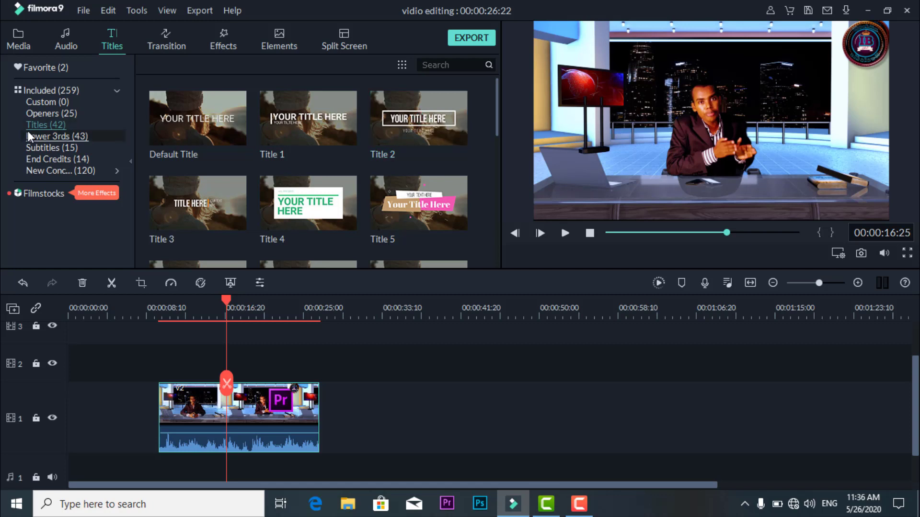
# - Add the Opener 2 title to video track 1, a little after the v2 clip, and preview it from its start
pyautogui.click(43, 113)
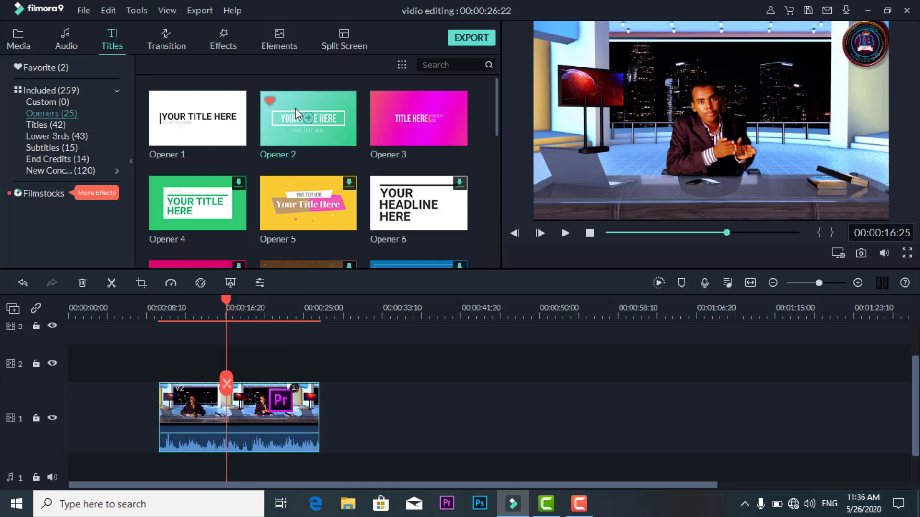
pyautogui.moveTo(295, 108); pyautogui.dragTo(399, 407)
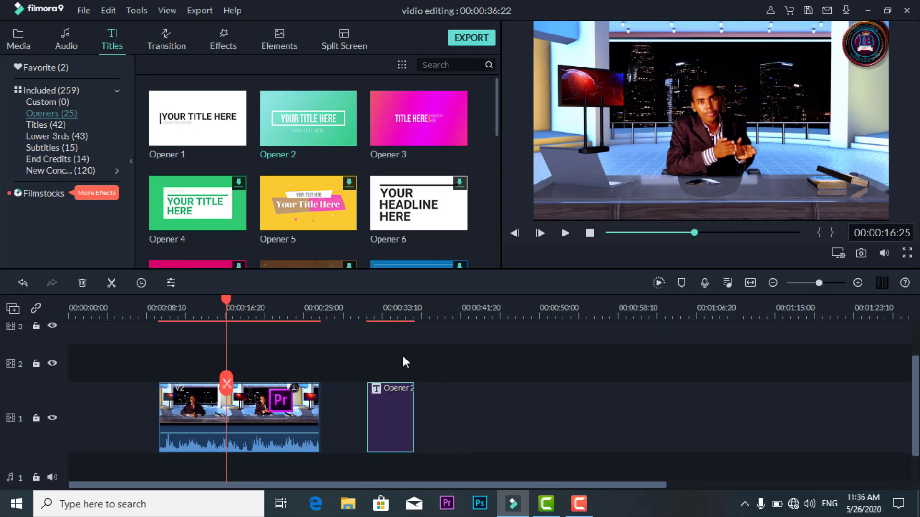
pyautogui.click(366, 318)
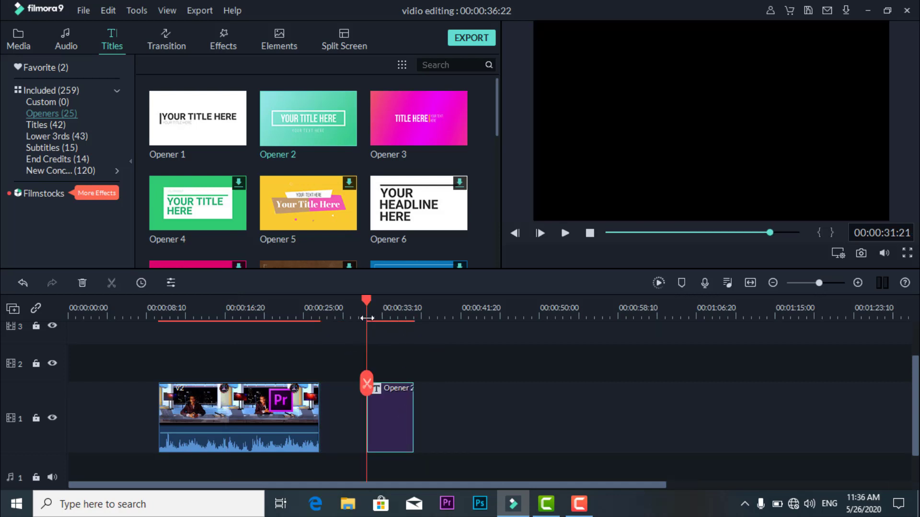
pyautogui.press('space')
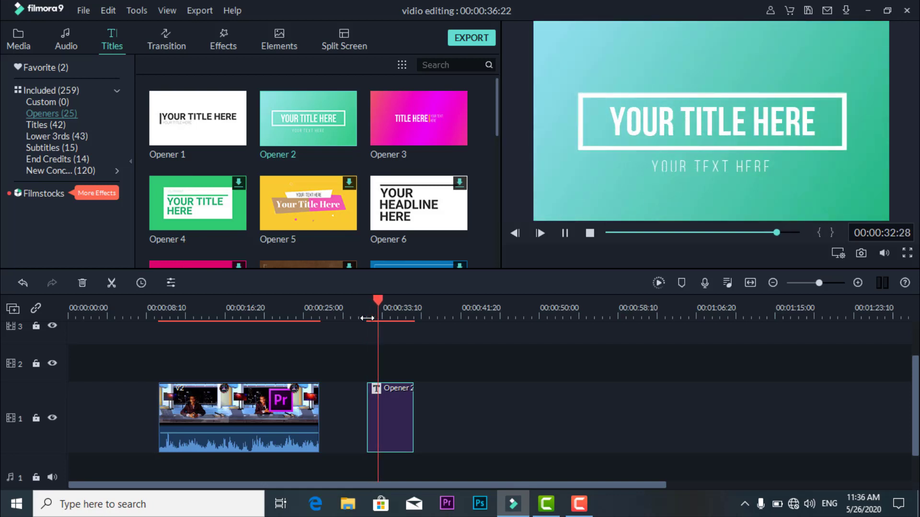
pyautogui.press('space')
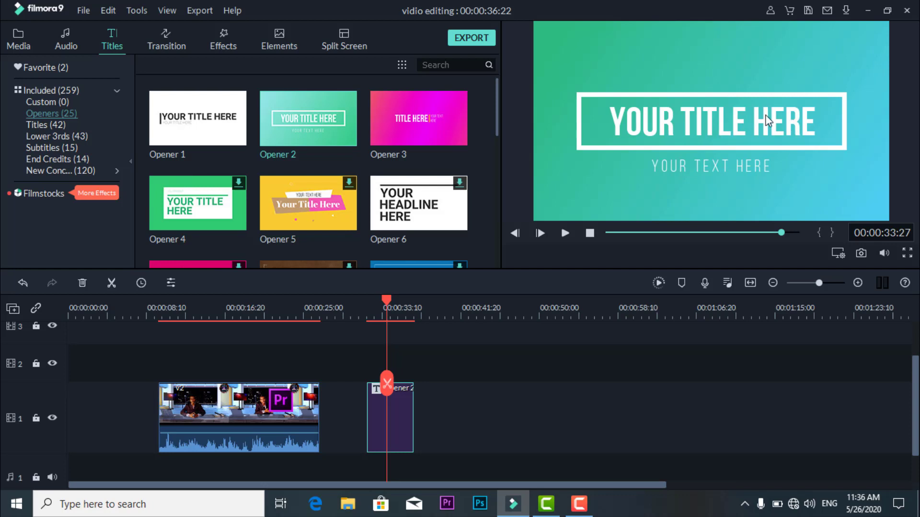
# - Replace the main title text of Opener 2 with "mahadsanidiin"
pyautogui.doubleClick(723, 126)
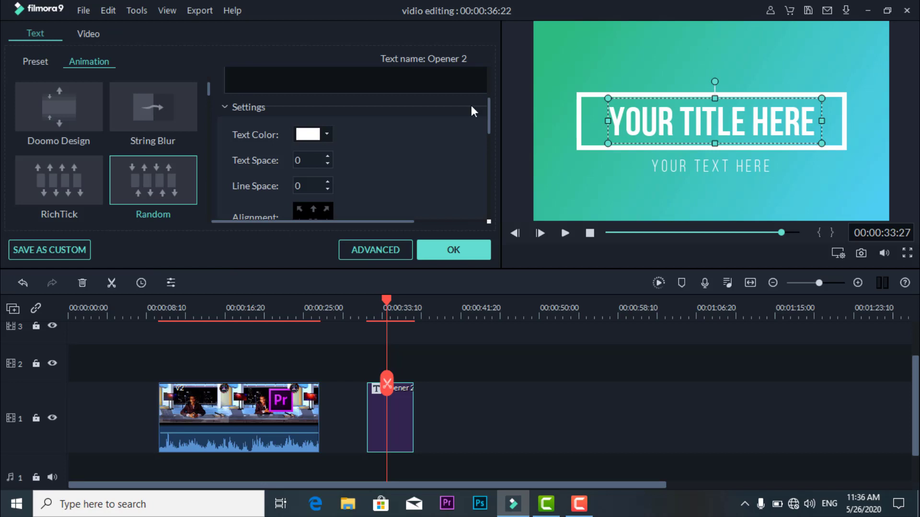
pyautogui.scroll(3, 403, 106)
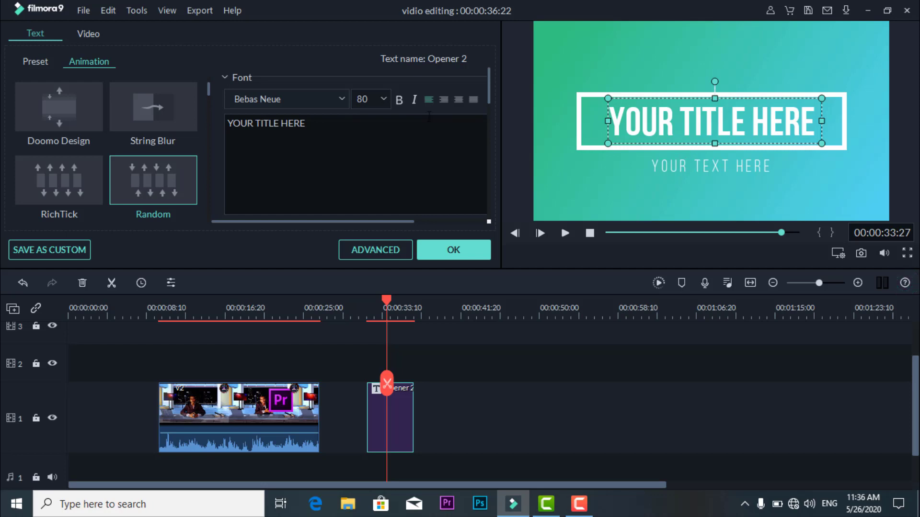
pyautogui.moveTo(308, 126); pyautogui.dragTo(227, 124)
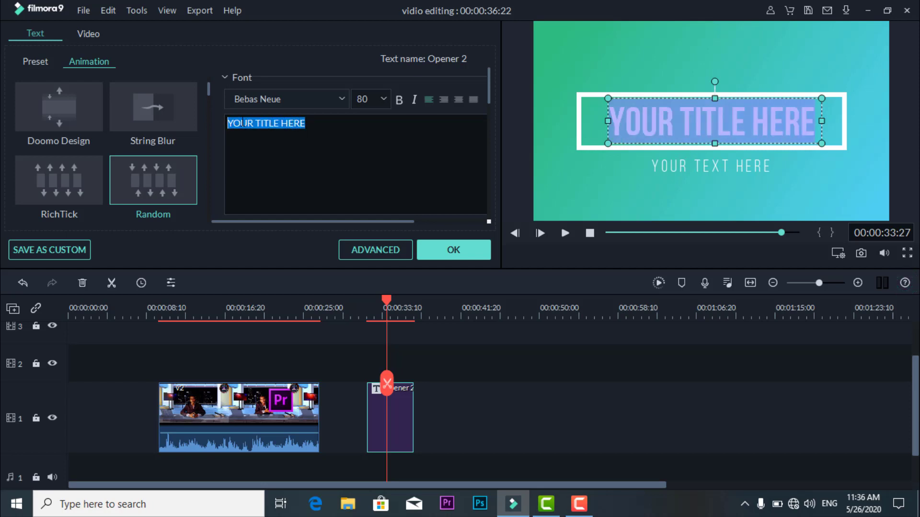
pyautogui.press('BackSpace')
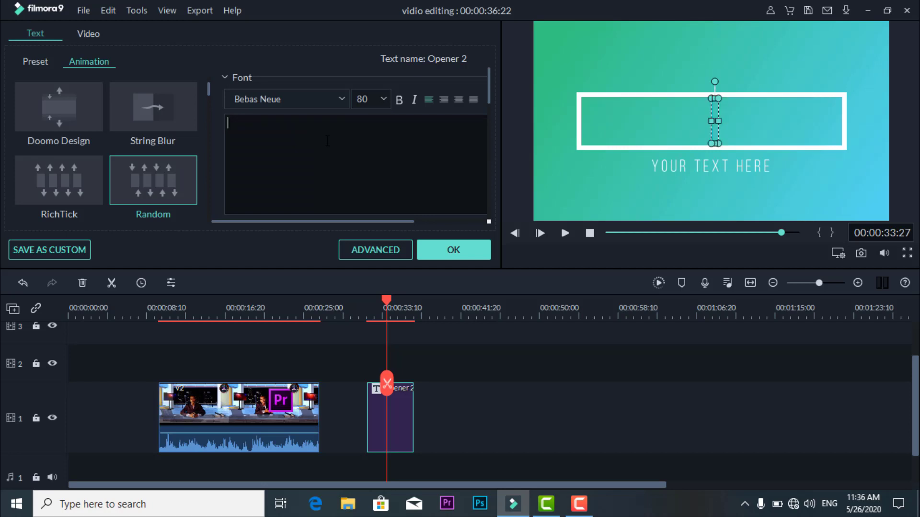
pyautogui.write('mahadsan')
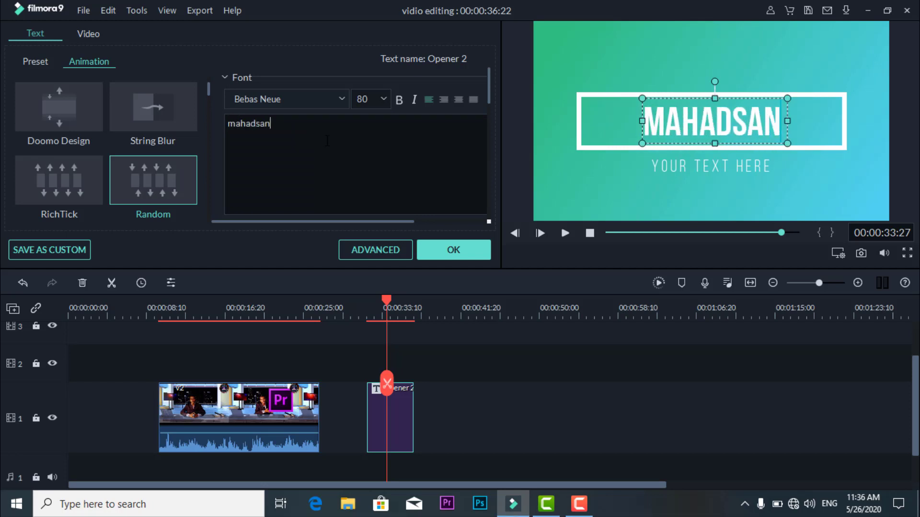
pyautogui.write('idiin')
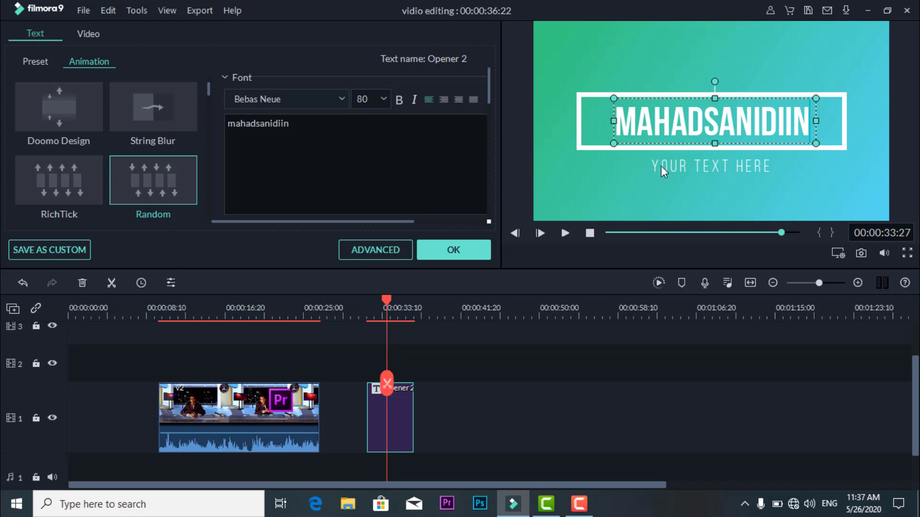
# - Replace the opener's smaller text line with "dhamaantiiba" and preview the edited title
pyautogui.click(728, 158)
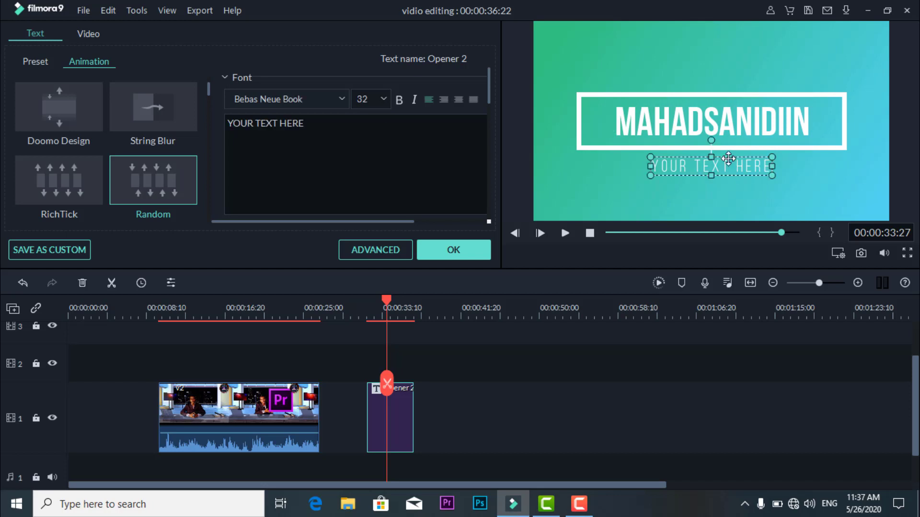
pyautogui.moveTo(311, 125); pyautogui.dragTo(227, 123)
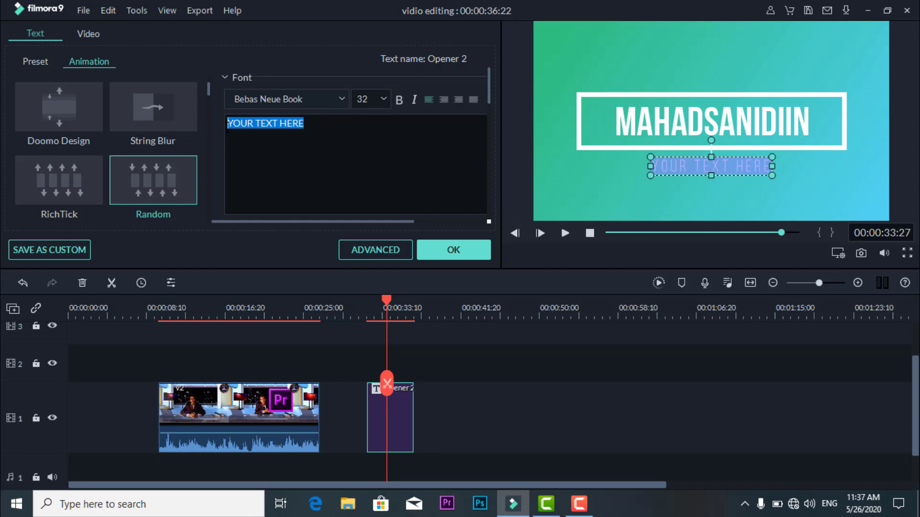
pyautogui.write('dhamaantiiba')
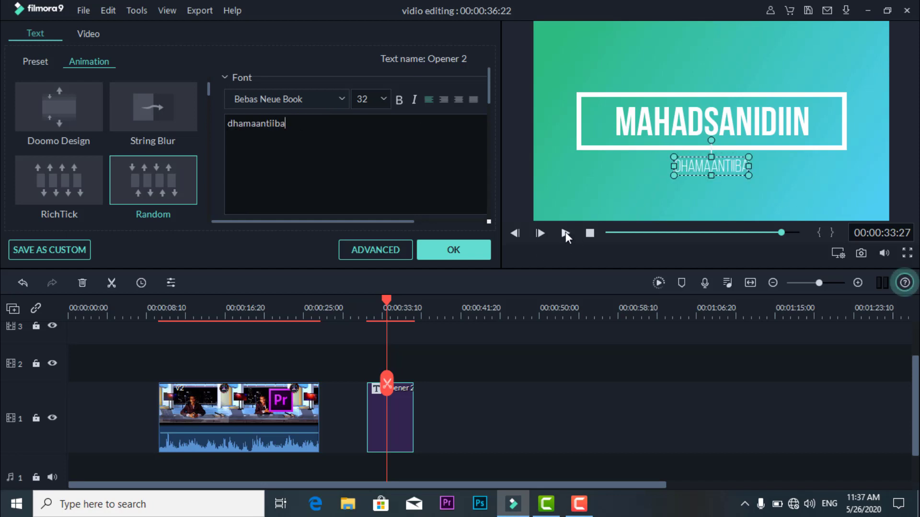
pyautogui.click(566, 234)
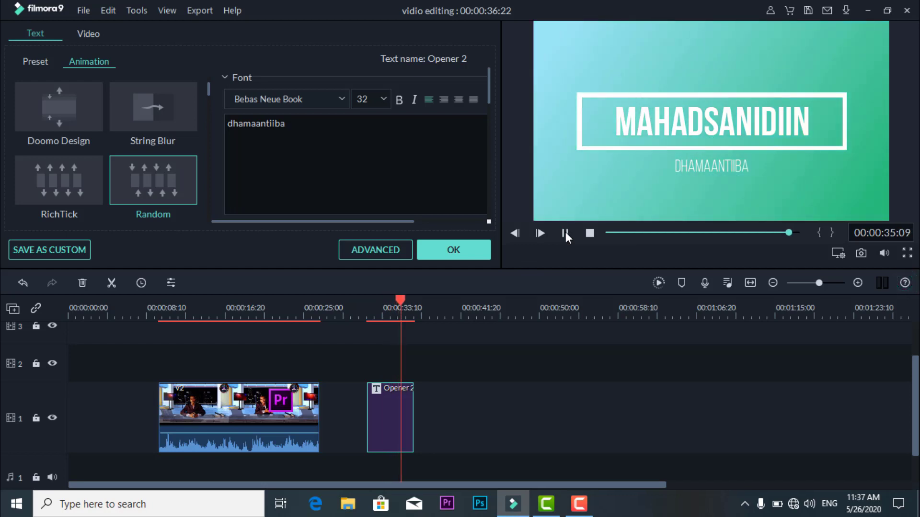
pyautogui.click(565, 233)
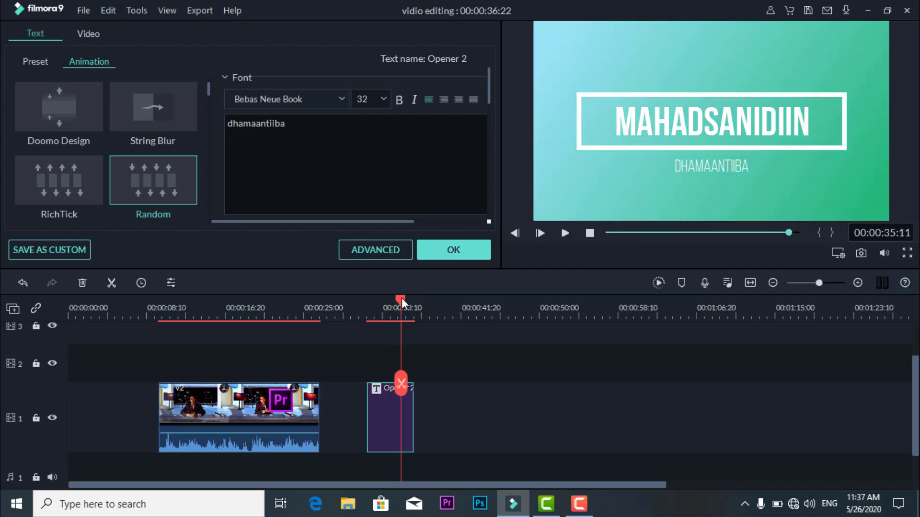
pyautogui.moveTo(402, 299)
pyautogui.mouseDown()
pyautogui.moveTo(368, 302)
pyautogui.moveTo(385, 304)
pyautogui.mouseUp()
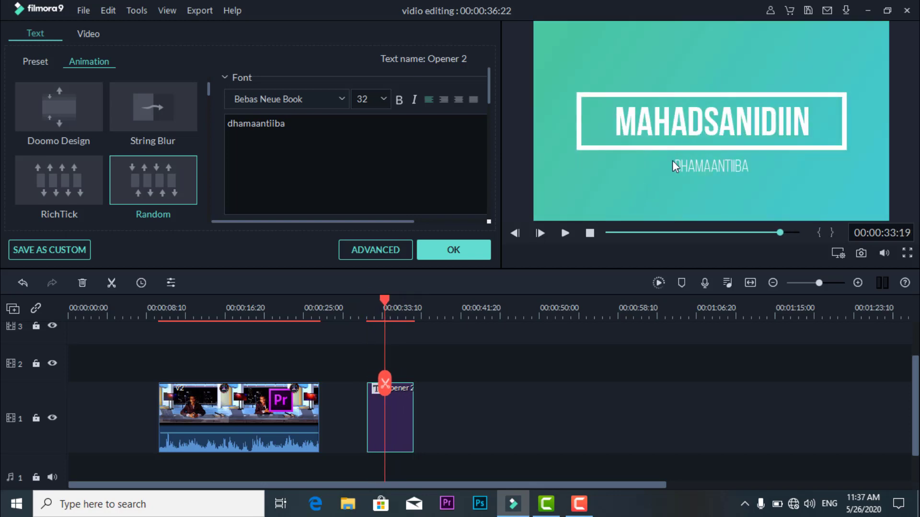
# - Set the font size of the "dhamaantiiba" line to 48
pyautogui.click(338, 98)
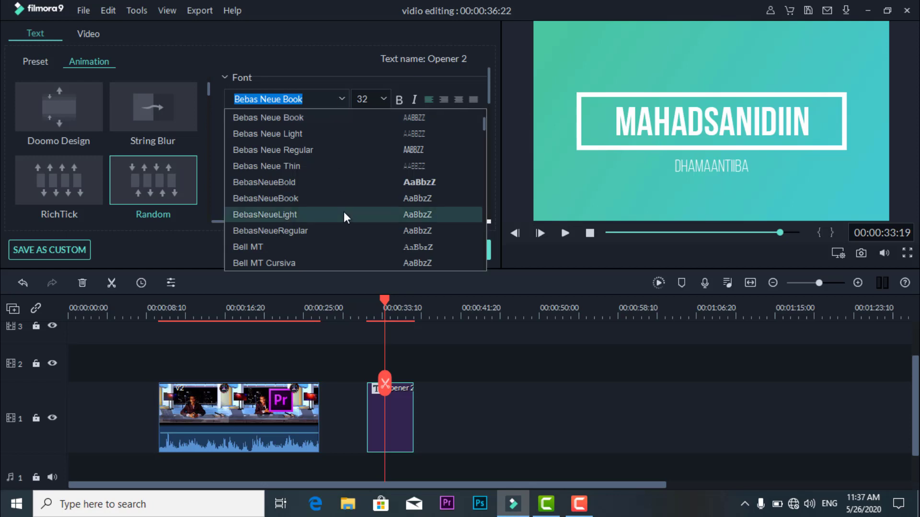
pyautogui.click(345, 98)
pyautogui.click(383, 99)
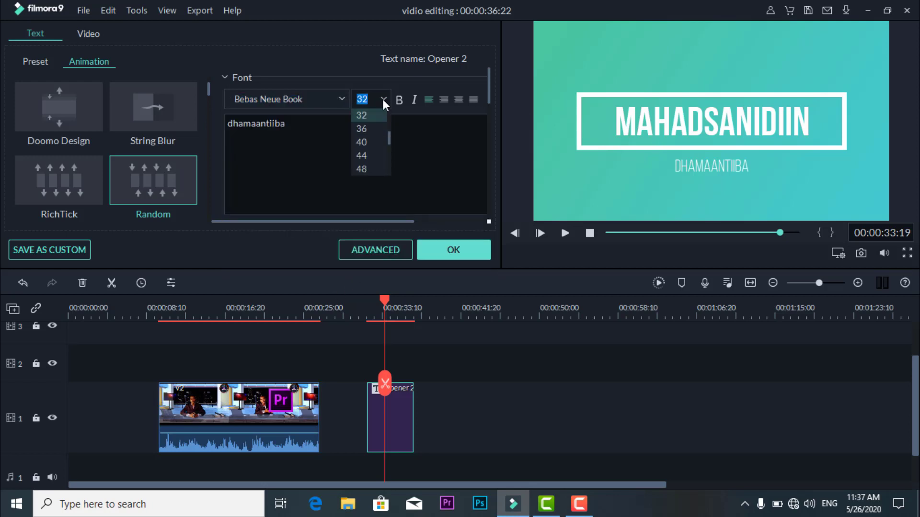
pyautogui.click(716, 162)
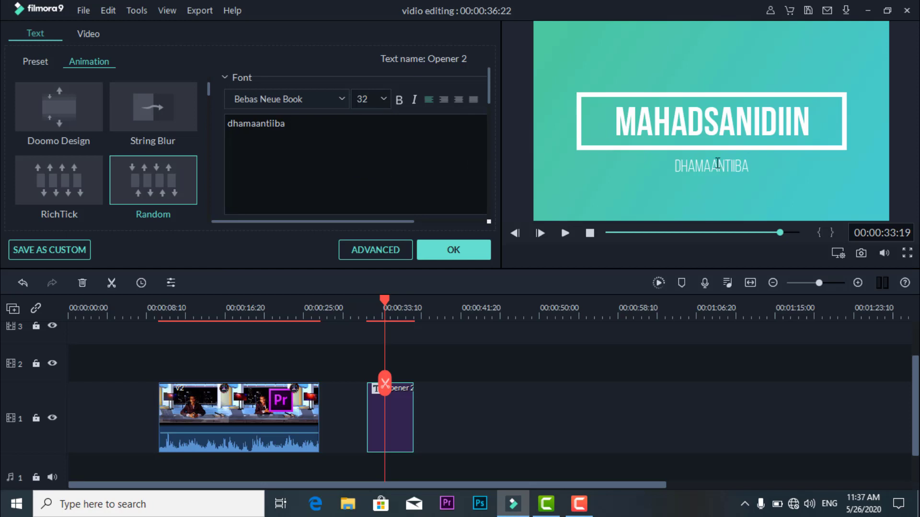
pyautogui.click(717, 163)
pyautogui.click(383, 100)
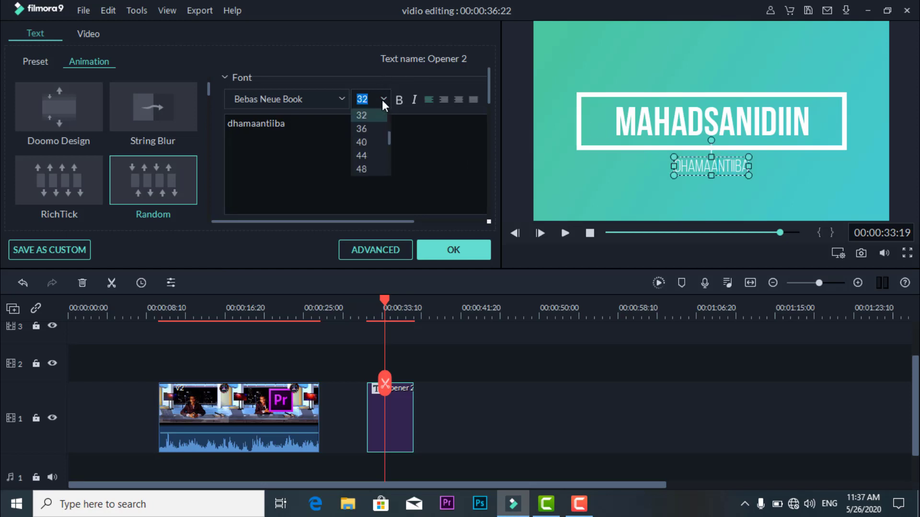
pyautogui.click(365, 167)
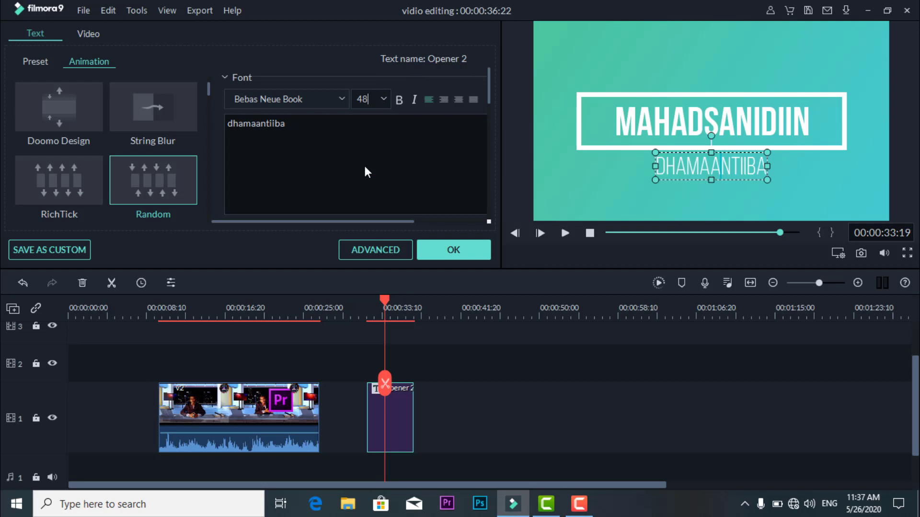
# - Make the "dhamaantiiba" line bold, trying italic on it and turning italic off again
pyautogui.click(399, 101)
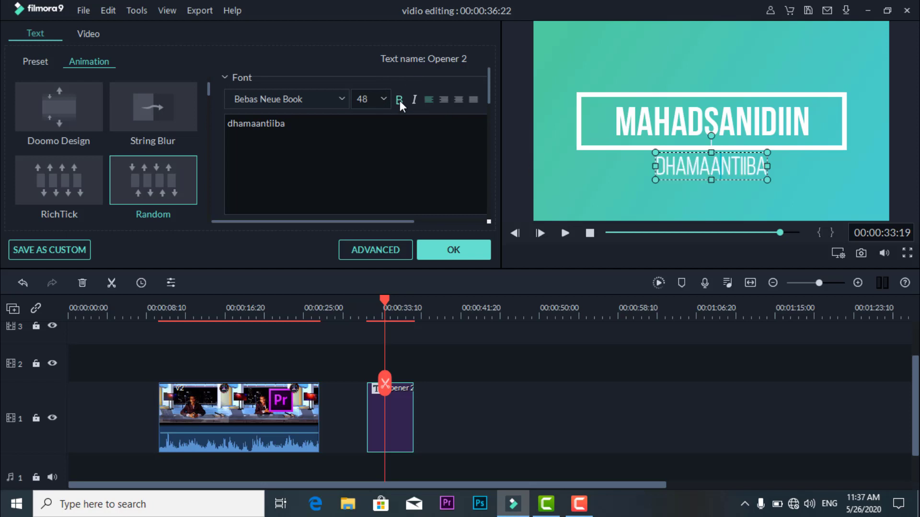
pyautogui.click(415, 101)
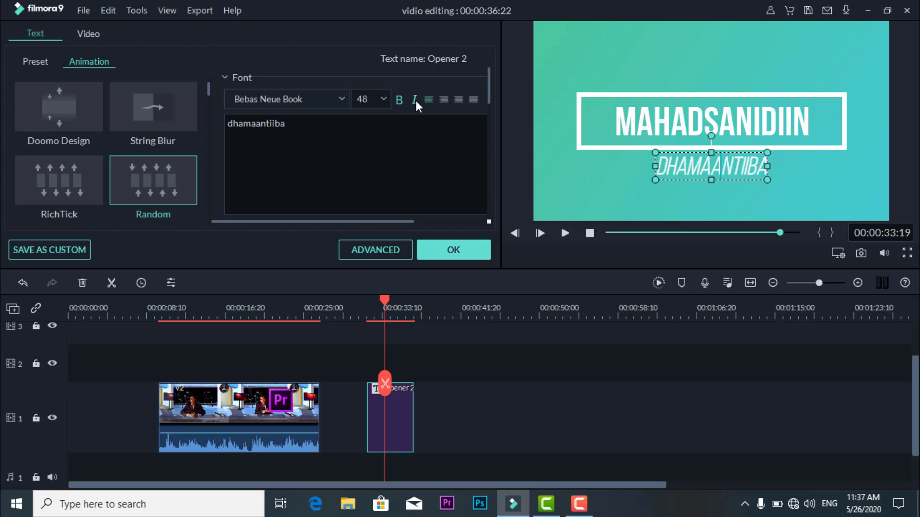
pyautogui.click(416, 101)
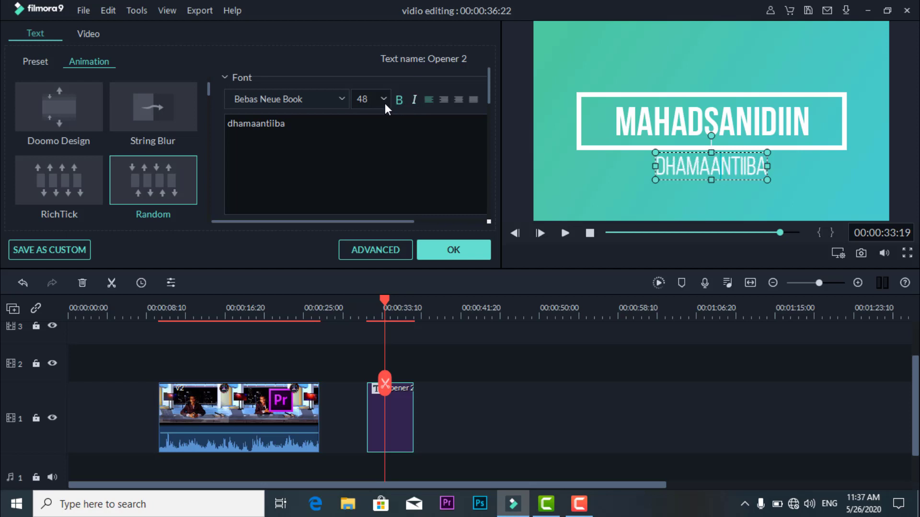
# - Try Text style 8, Text style 7 and Text style 6 on the "dhamaantiiba" line and return it to Text style 1
pyautogui.click(29, 64)
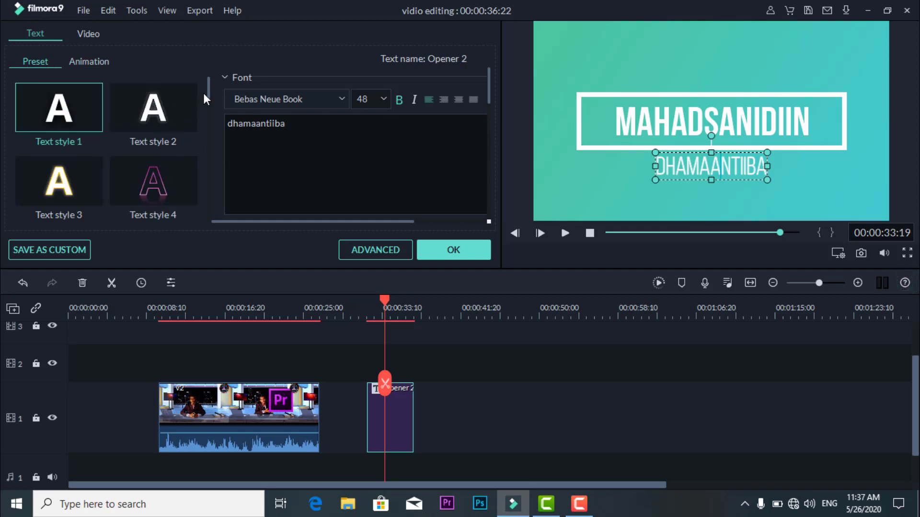
pyautogui.scroll(-6, 185, 108)
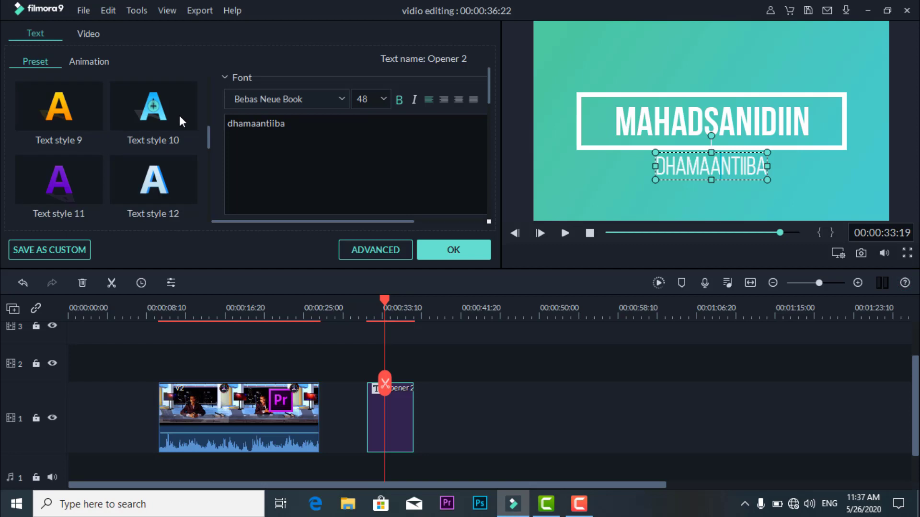
pyautogui.scroll(-4, 170, 140)
pyautogui.scroll(8, 175, 146)
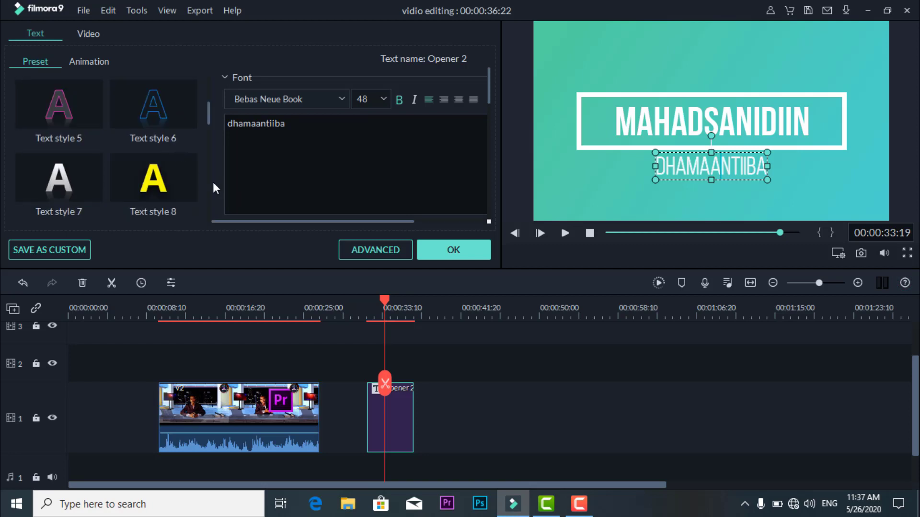
pyautogui.click(175, 179)
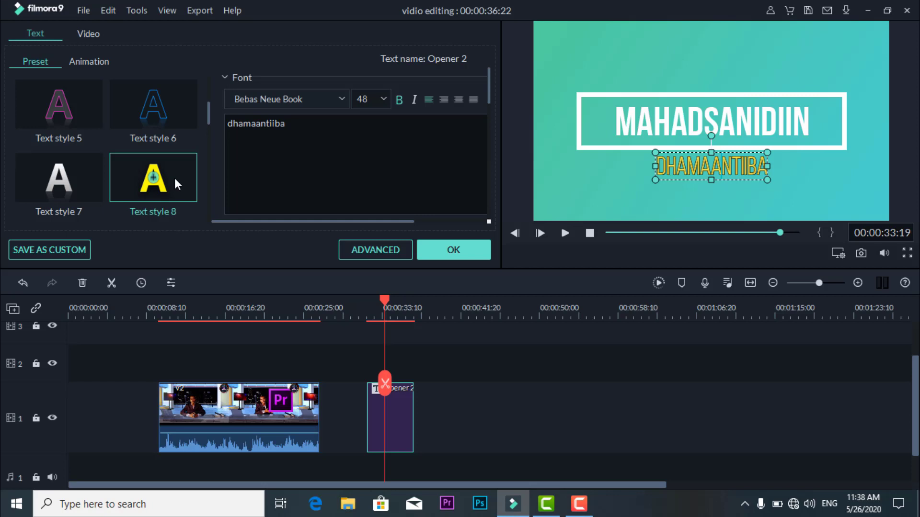
pyautogui.click(68, 181)
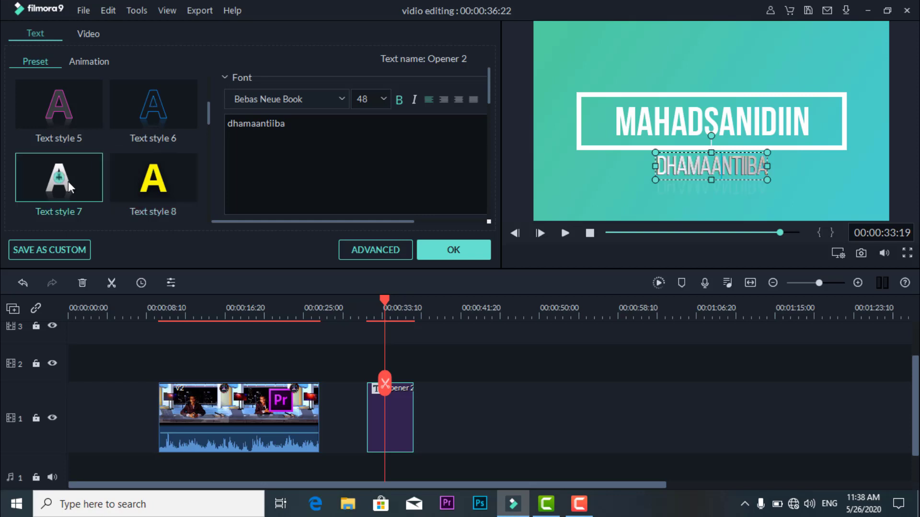
pyautogui.click(139, 114)
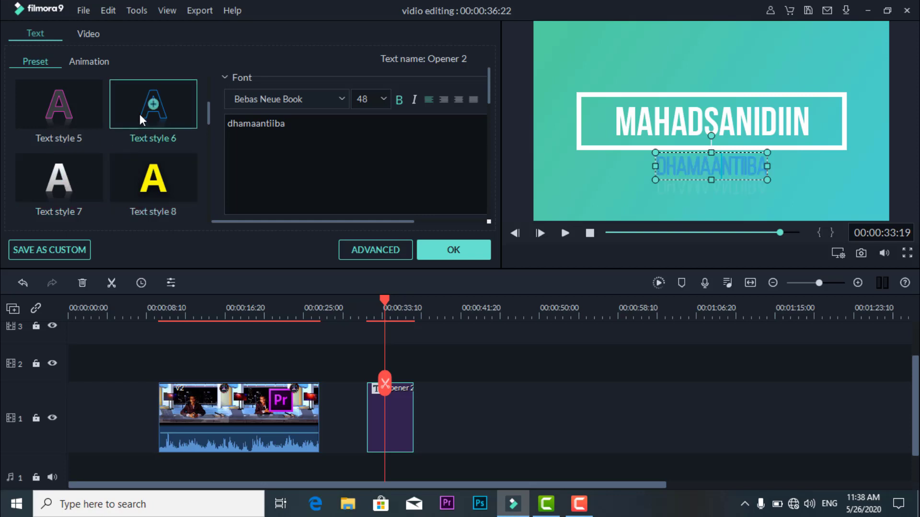
pyautogui.scroll(3, 174, 118)
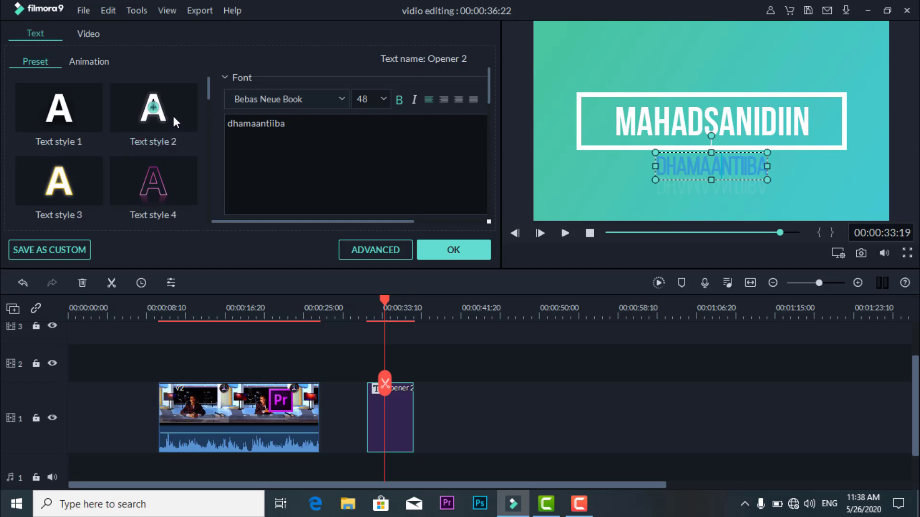
pyautogui.click(67, 102)
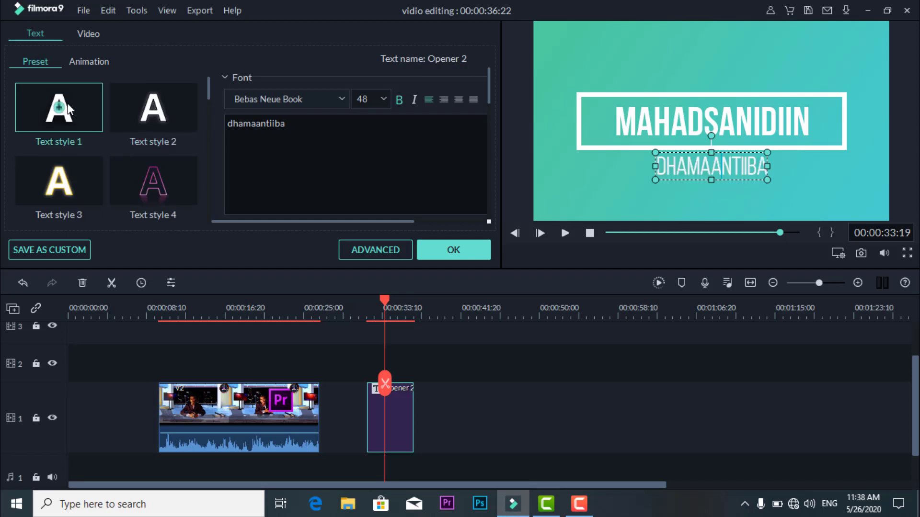
# - Set the text color of the main title "mahadsanidiin" to black
pyautogui.click(659, 125)
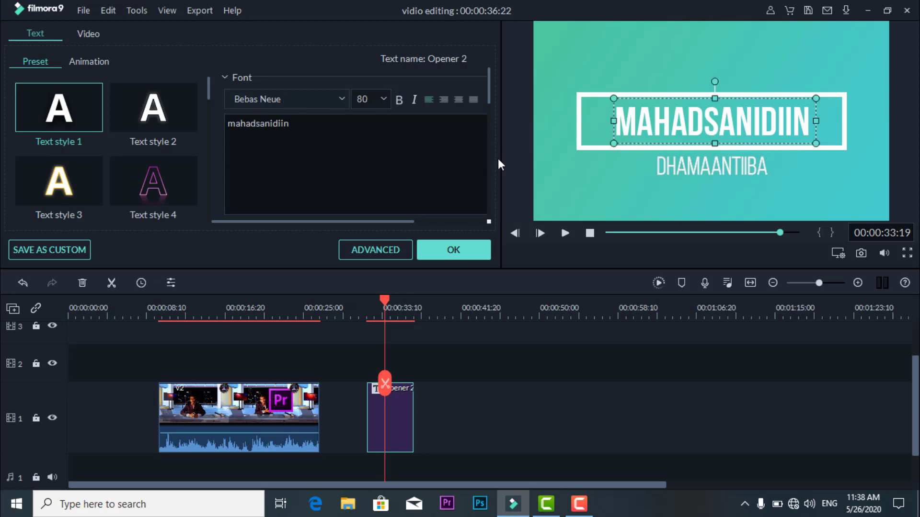
pyautogui.scroll(-3, 456, 158)
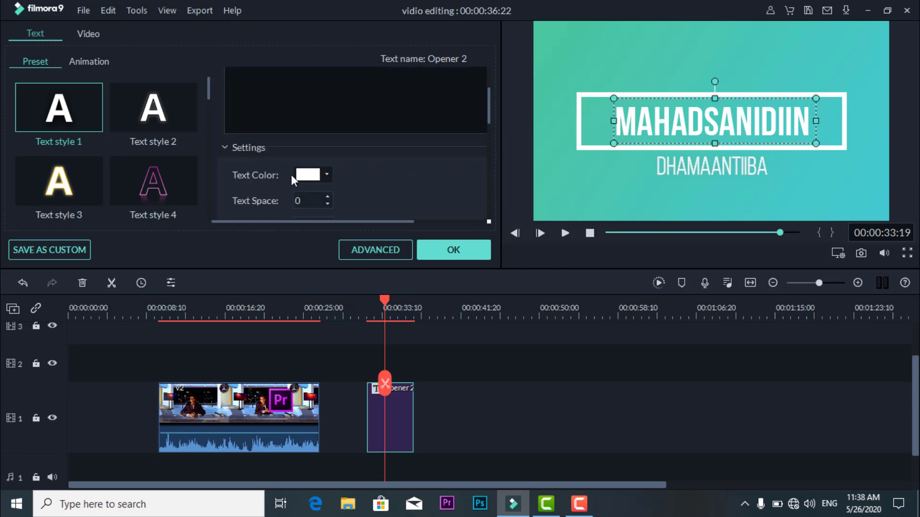
pyautogui.click(327, 174)
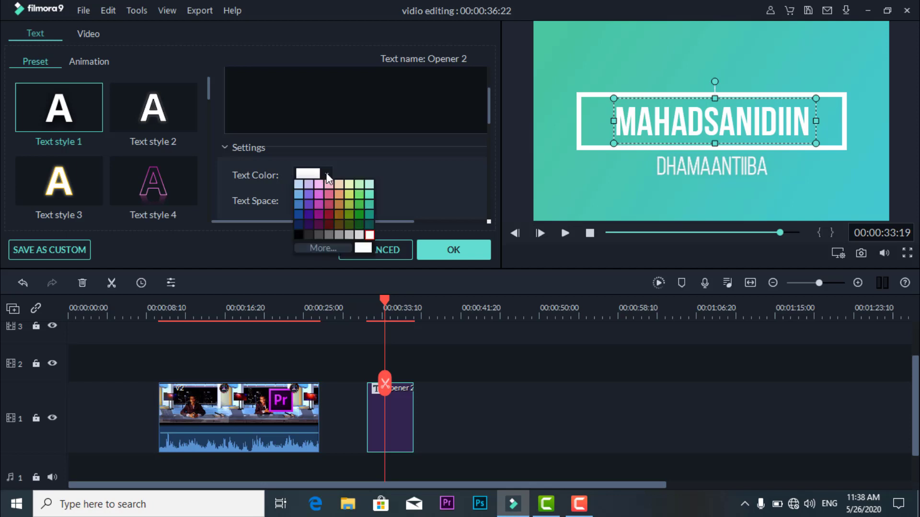
pyautogui.click(298, 234)
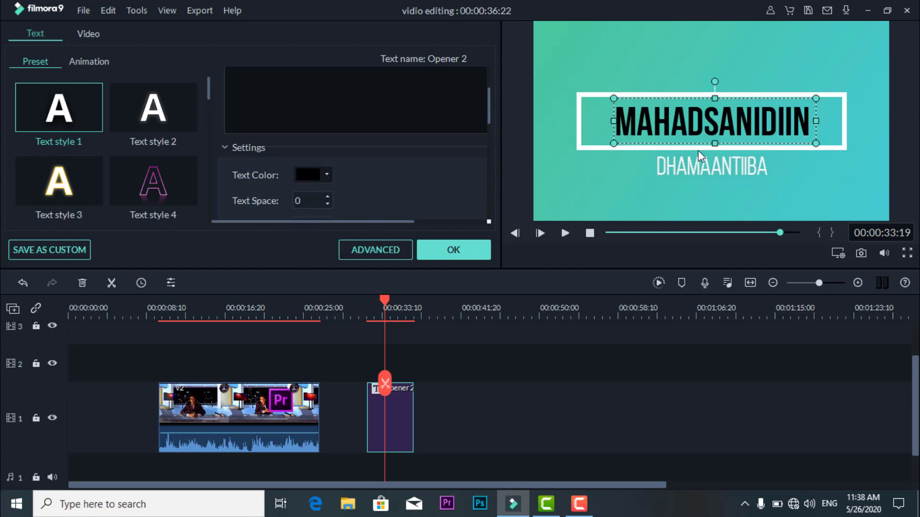
# - Set the text color of the smaller "dhamaantiiba" line to black
pyautogui.click(674, 165)
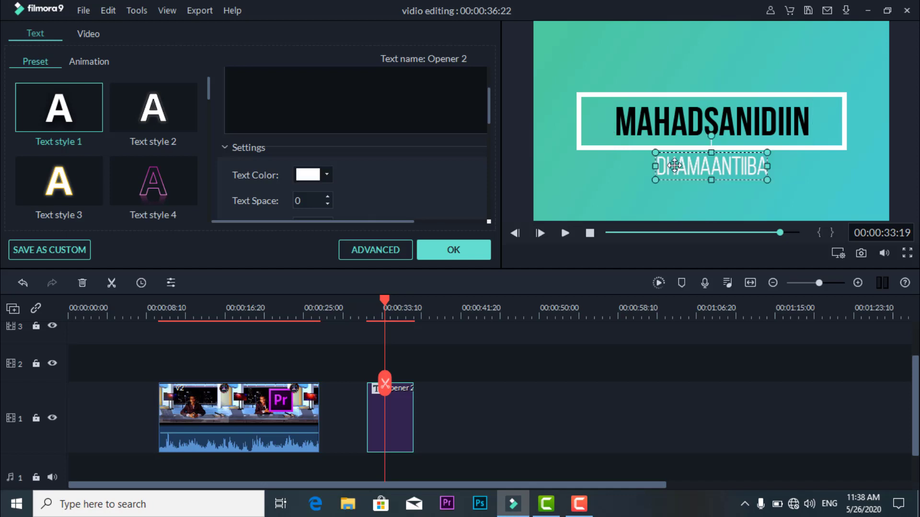
pyautogui.click(326, 175)
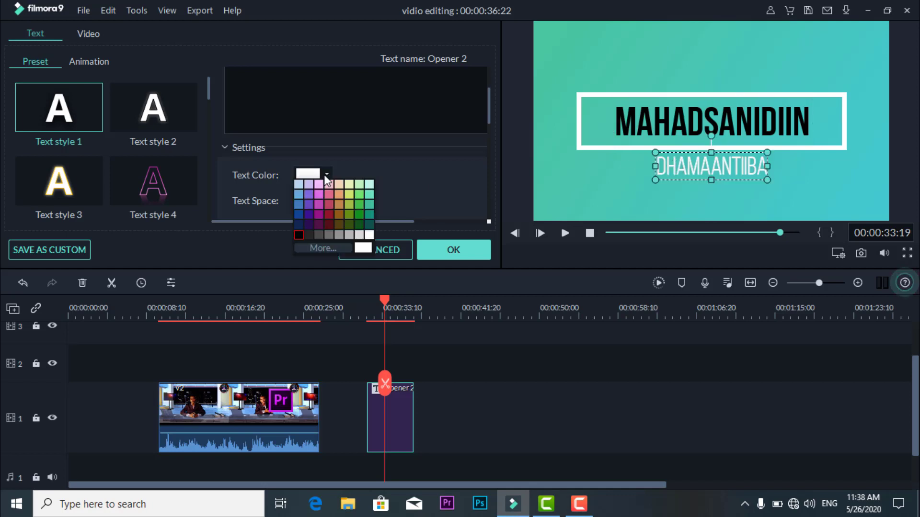
pyautogui.click(298, 235)
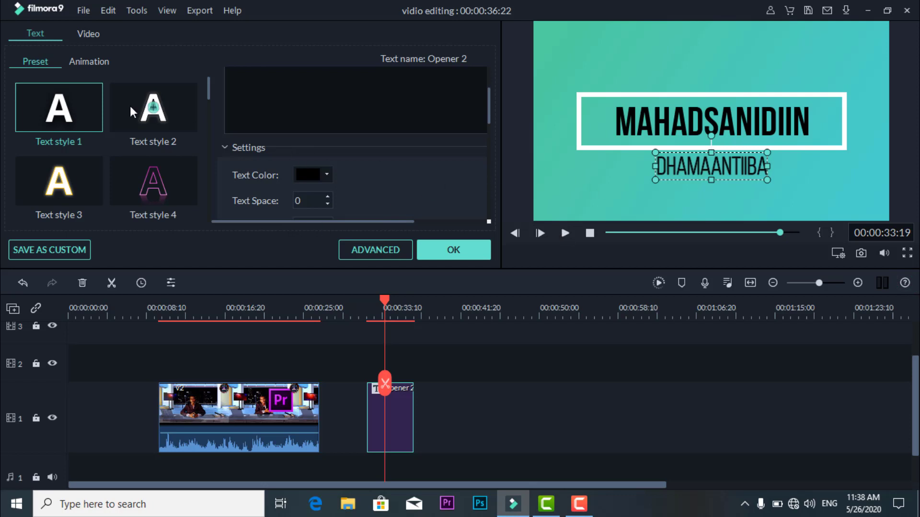
# - Apply the Type Writer text animation to the opener's text, including the main title "mahadsanidiin"
pyautogui.click(93, 64)
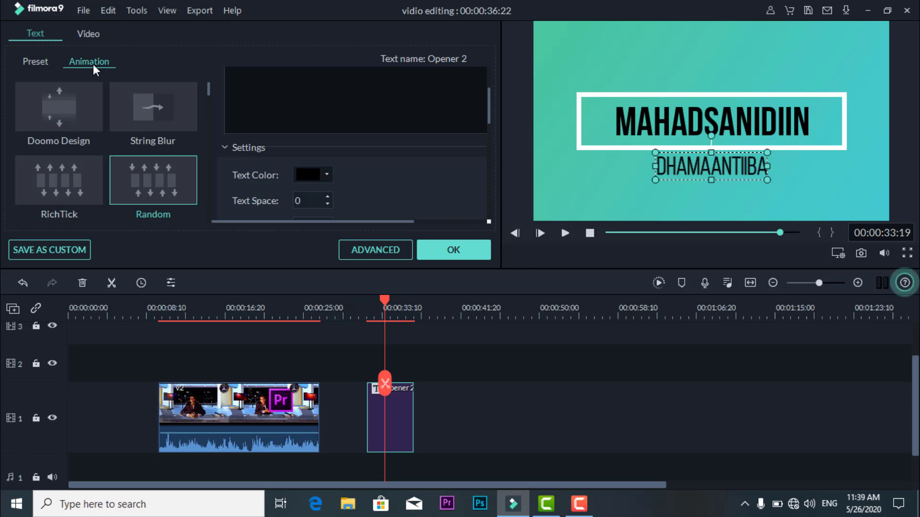
pyautogui.moveTo(385, 300)
pyautogui.mouseDown()
pyautogui.moveTo(364, 304)
pyautogui.moveTo(384, 307)
pyautogui.mouseUp()
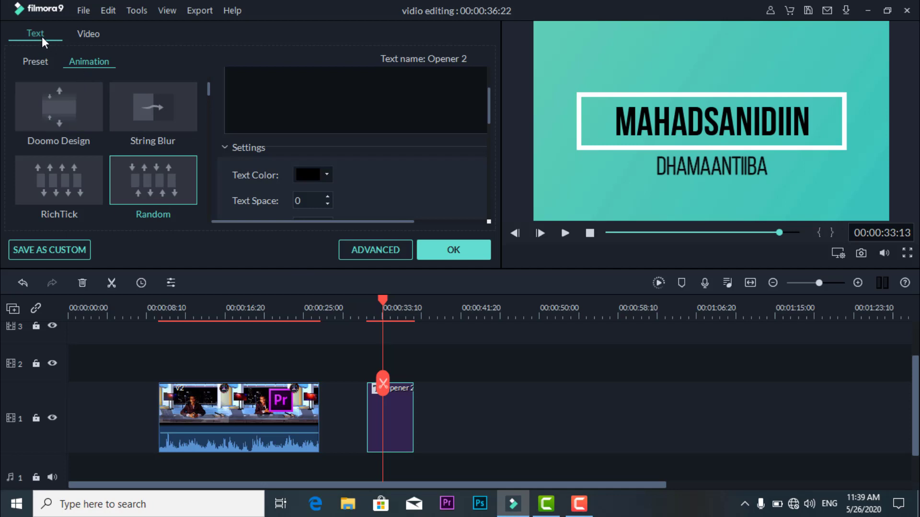
pyautogui.click(32, 61)
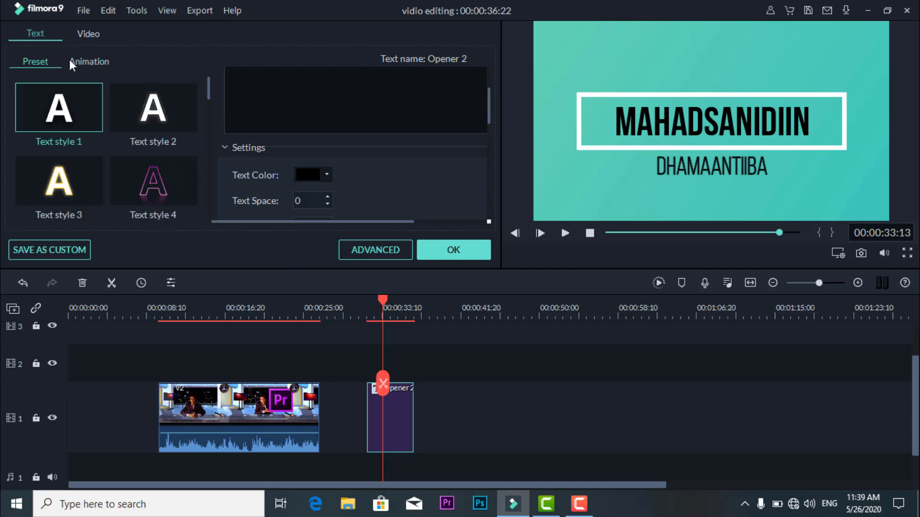
pyautogui.click(86, 59)
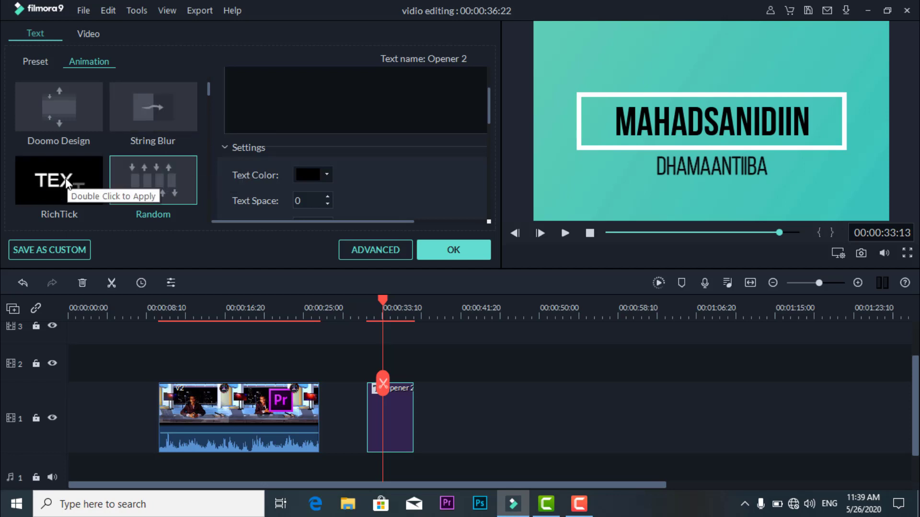
pyautogui.scroll(2, 67, 183)
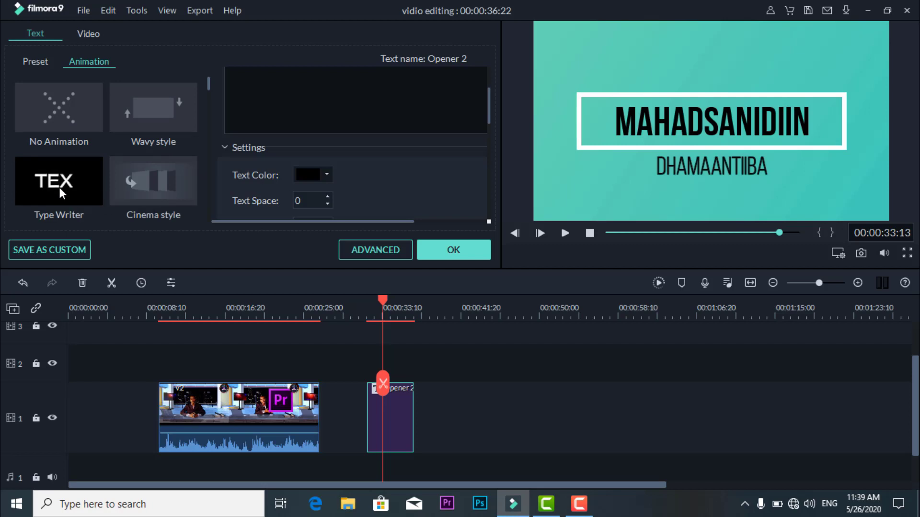
pyautogui.doubleClick(60, 187)
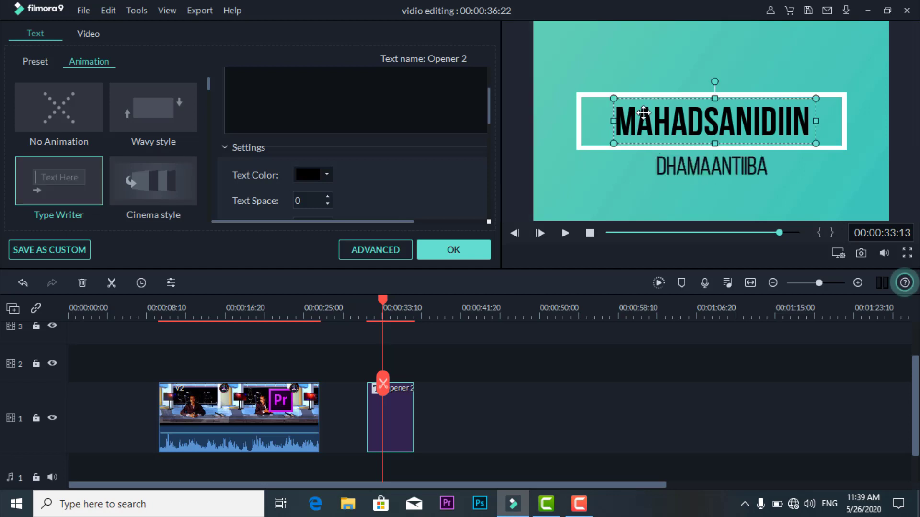
pyautogui.doubleClick(67, 176)
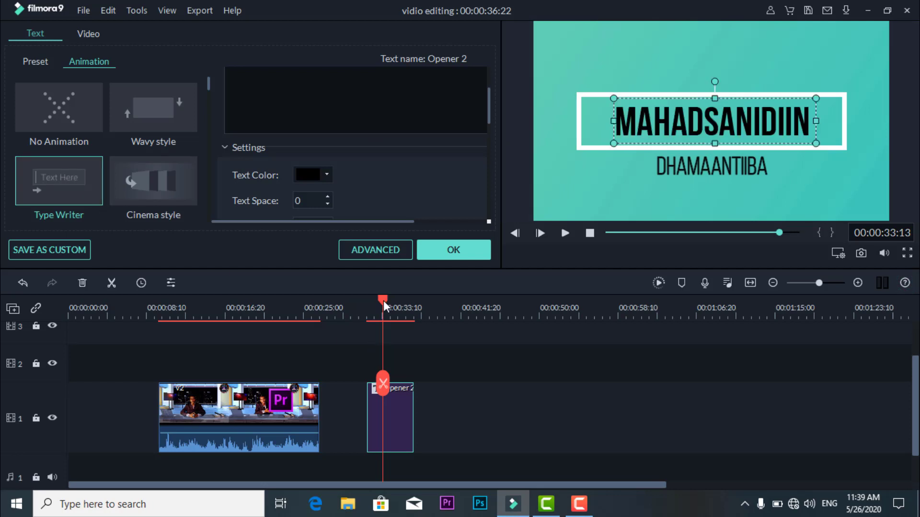
# - Play the Opener 2 title from just before its start to preview the animation, and accept the title edits
pyautogui.moveTo(384, 300); pyautogui.dragTo(363, 304)
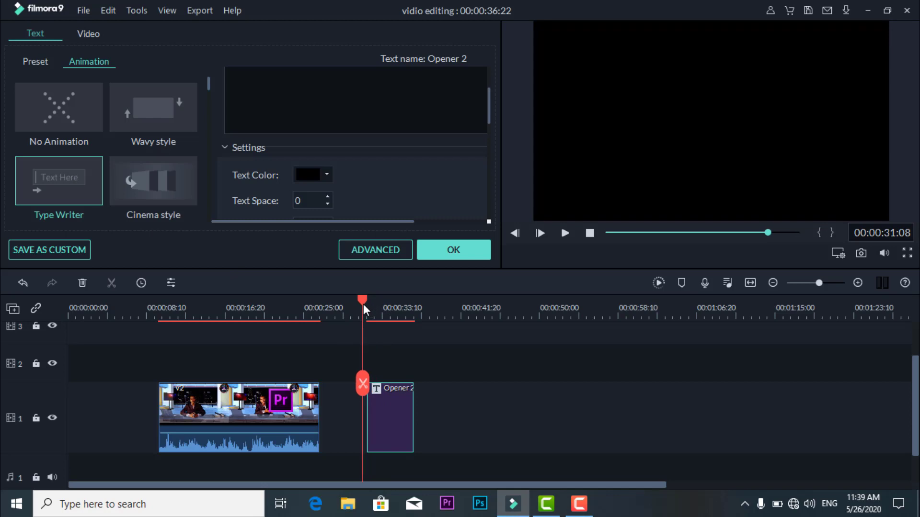
pyautogui.press('space')
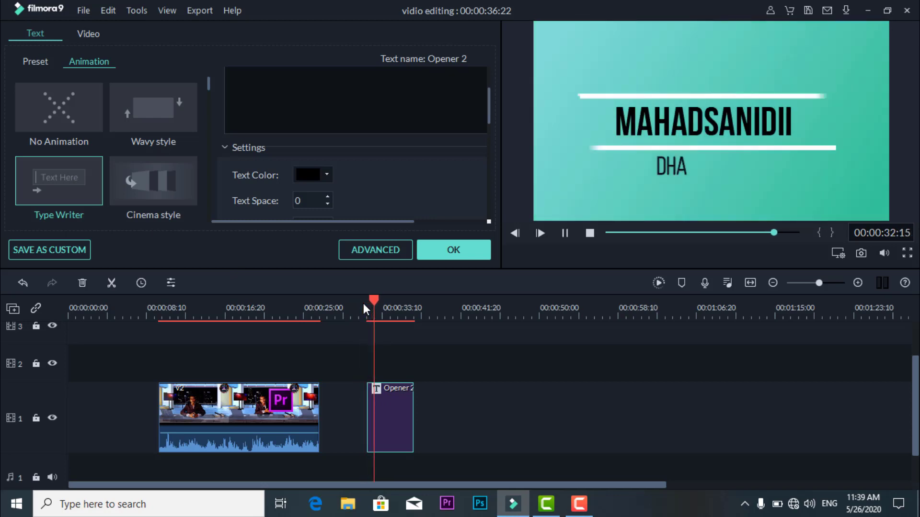
pyautogui.press('space')
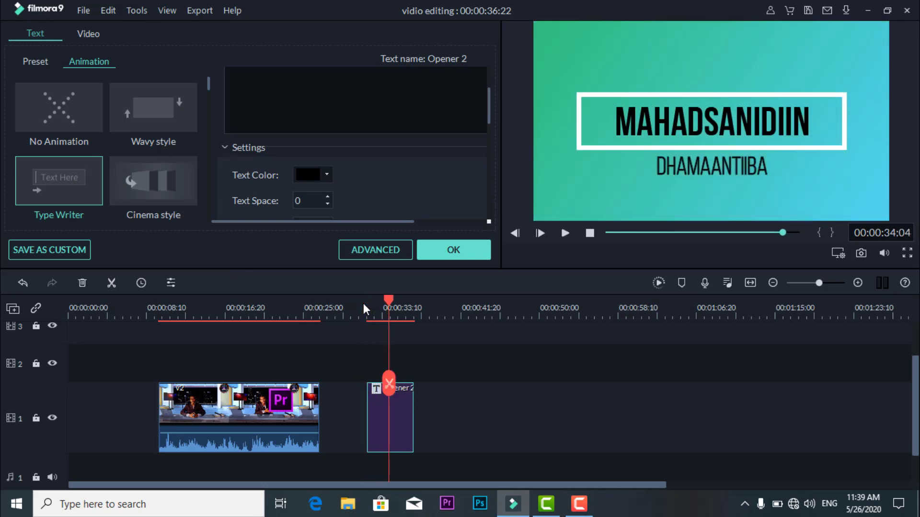
pyautogui.moveTo(389, 300)
pyautogui.mouseDown()
pyautogui.moveTo(367, 302)
pyautogui.moveTo(384, 307)
pyautogui.mouseUp()
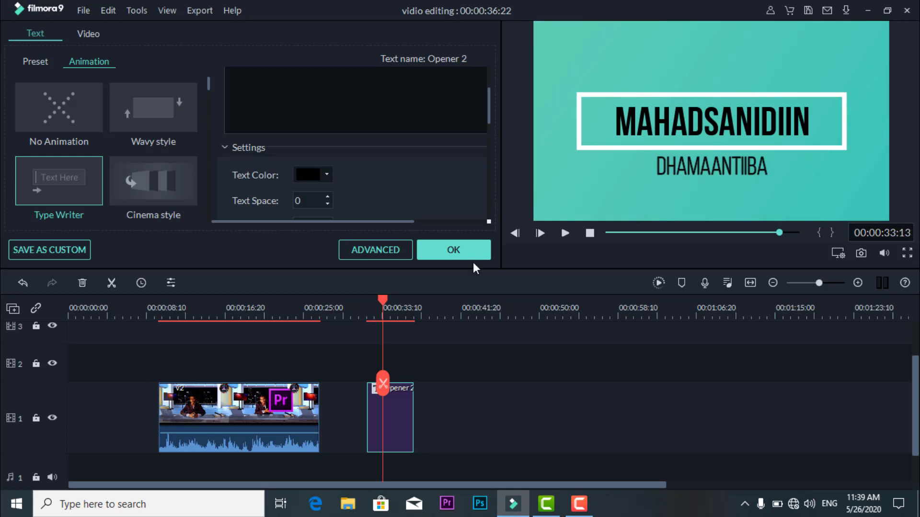
pyautogui.click(450, 252)
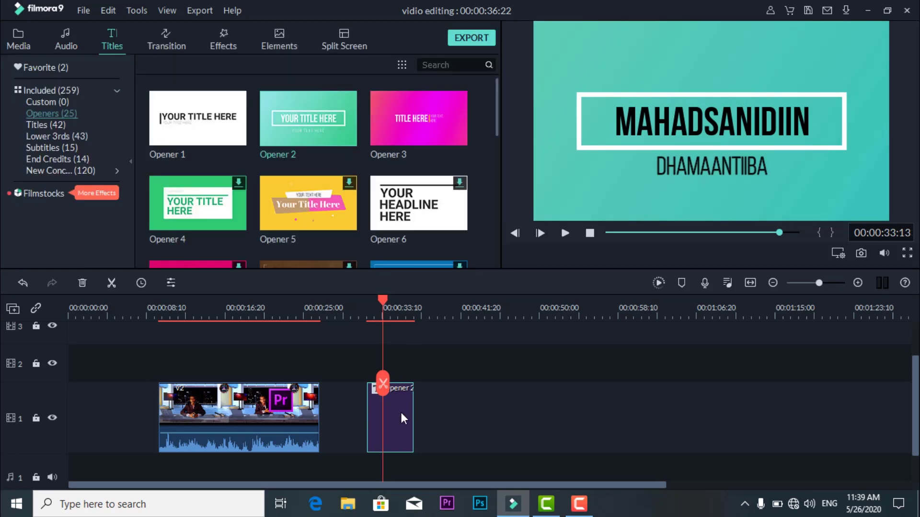
# - Move the Opener 2 clip directly against the end of the V2 clip and place the playhead near their junction
pyautogui.moveTo(401, 414); pyautogui.dragTo(354, 415)
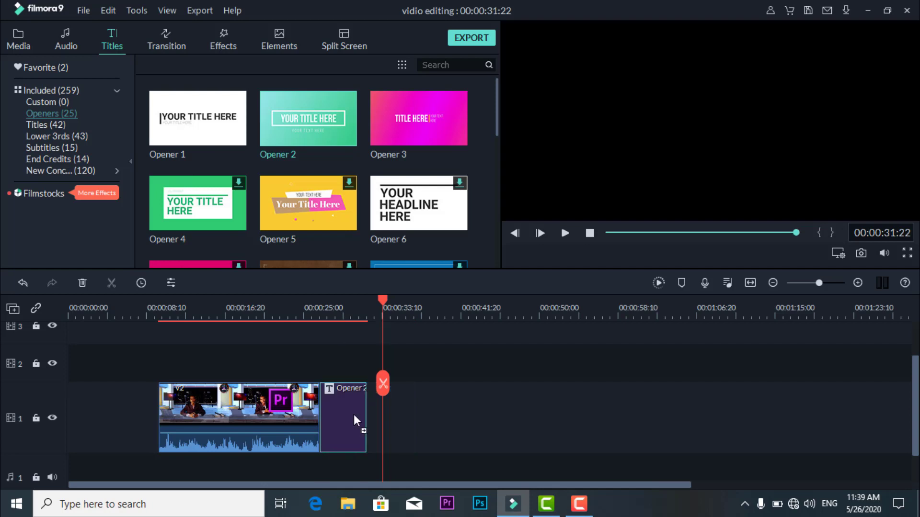
pyautogui.click(307, 315)
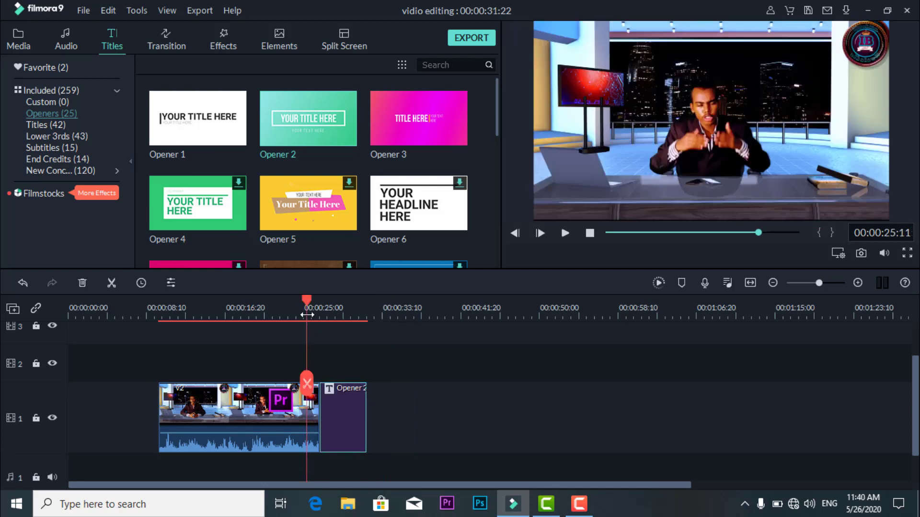
pyautogui.moveTo(307, 303)
pyautogui.mouseDown()
pyautogui.moveTo(338, 303)
pyautogui.moveTo(301, 304)
pyautogui.moveTo(317, 307)
pyautogui.mouseUp()
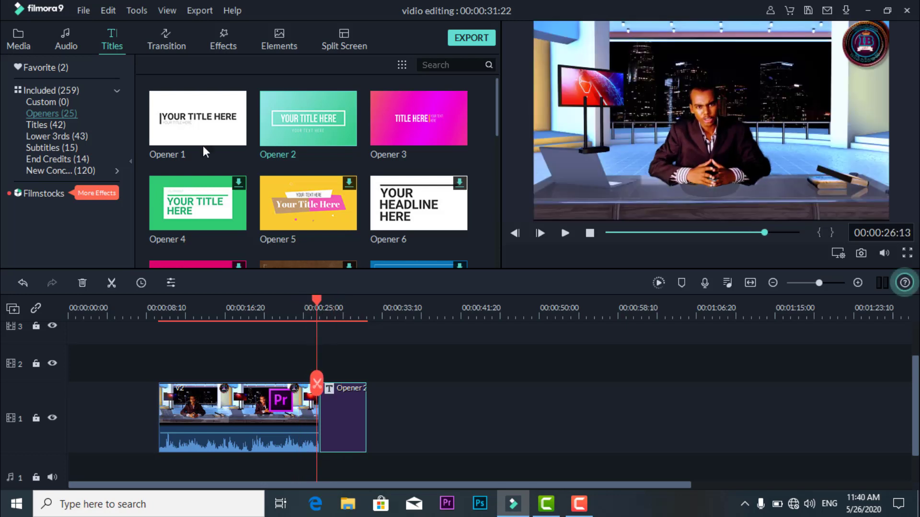
# - Add a Dissolve transition between the V2 clip and the Opener 2 title, and play the junction to preview it
pyautogui.click(178, 45)
pyautogui.moveTo(209, 124)
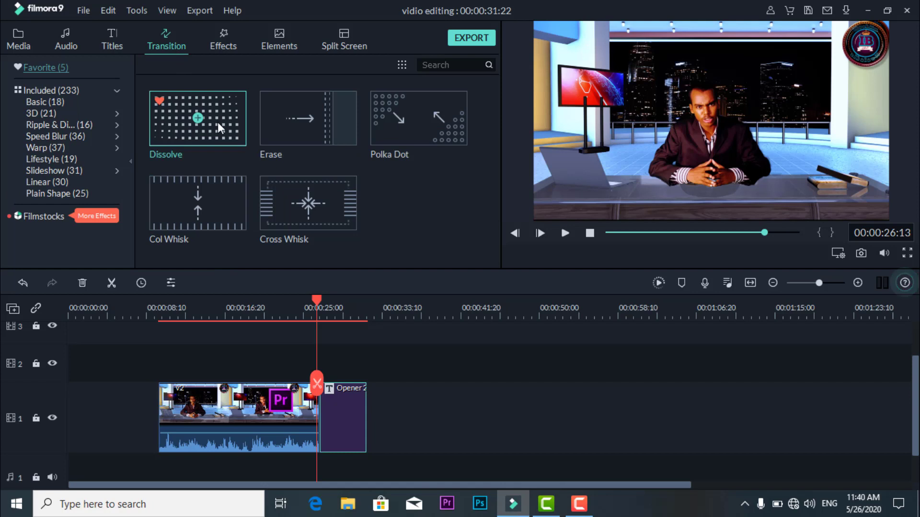
pyautogui.moveTo(218, 123); pyautogui.dragTo(318, 344)
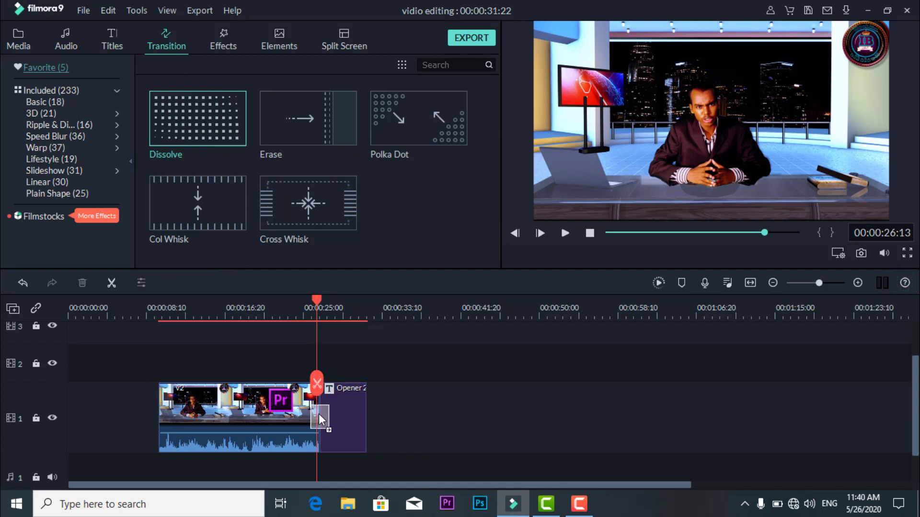
pyautogui.moveTo(318, 413); pyautogui.dragTo(318, 413)
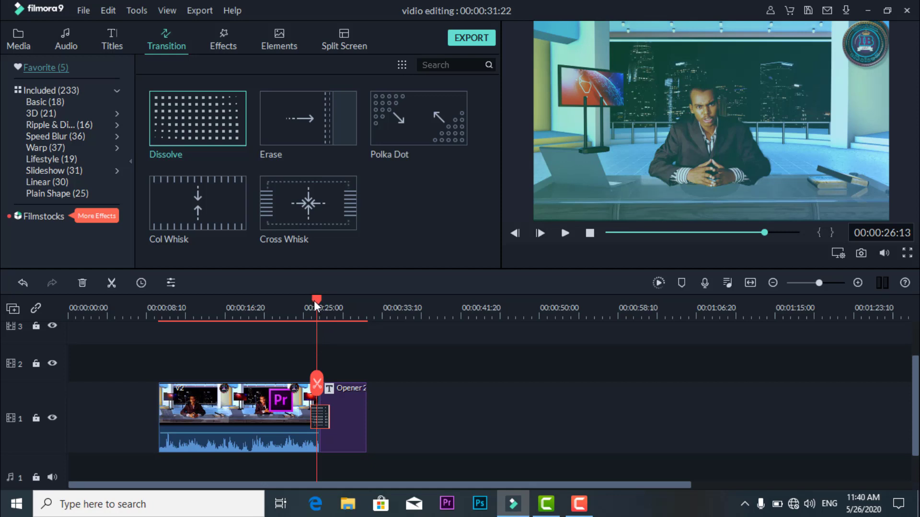
pyautogui.moveTo(315, 300); pyautogui.dragTo(307, 300)
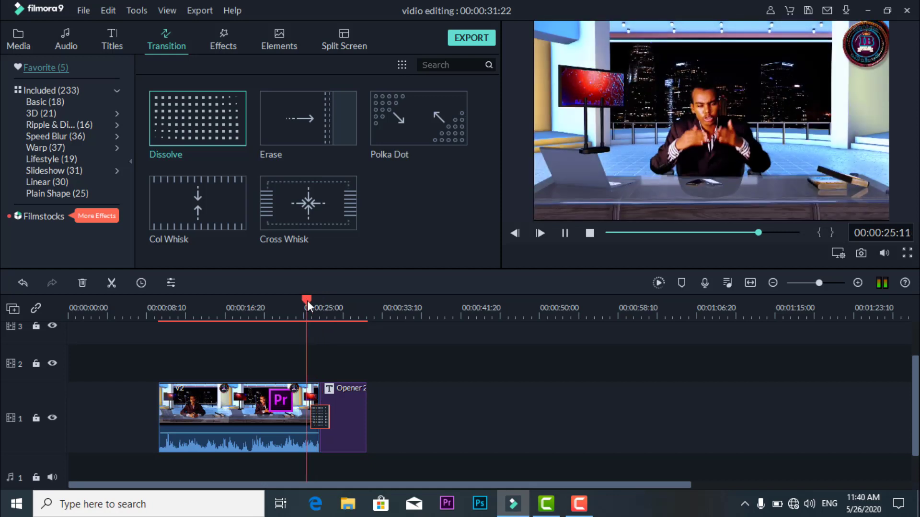
pyautogui.press('space')
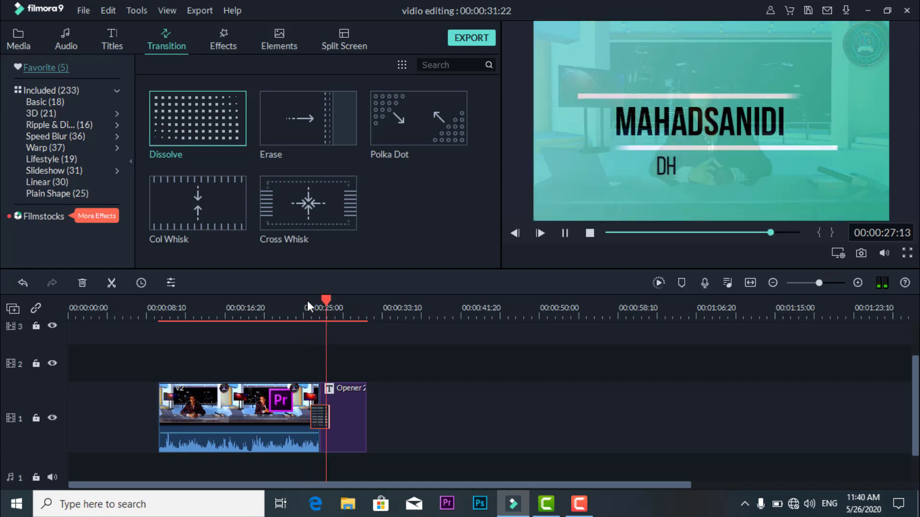
# - Audition the Atomic Bomb sound and place it on audio track 1 beneath the Opener 2 title, trimmed to the title's end
pyautogui.press('space')
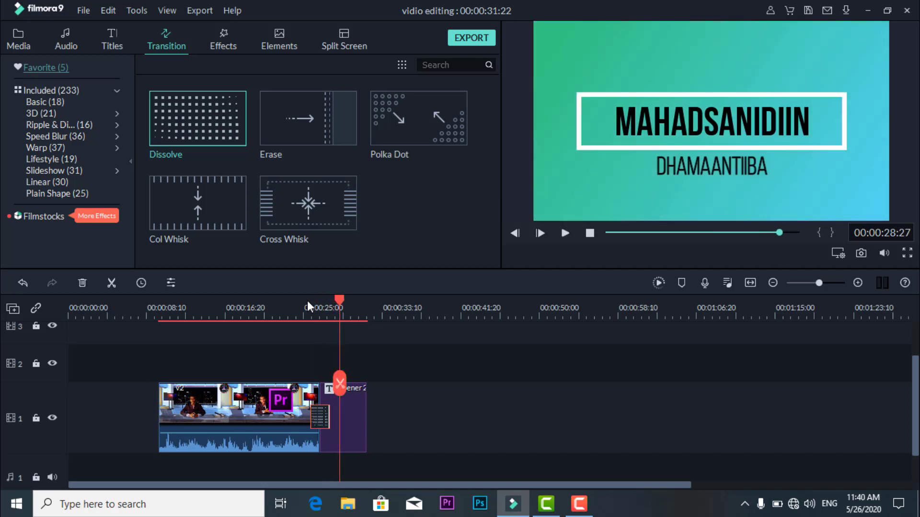
pyautogui.click(65, 39)
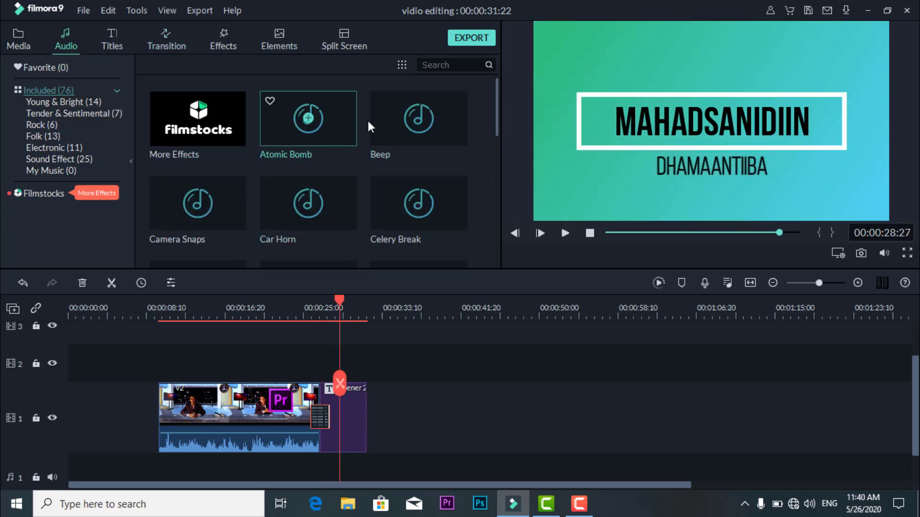
pyautogui.doubleClick(341, 124)
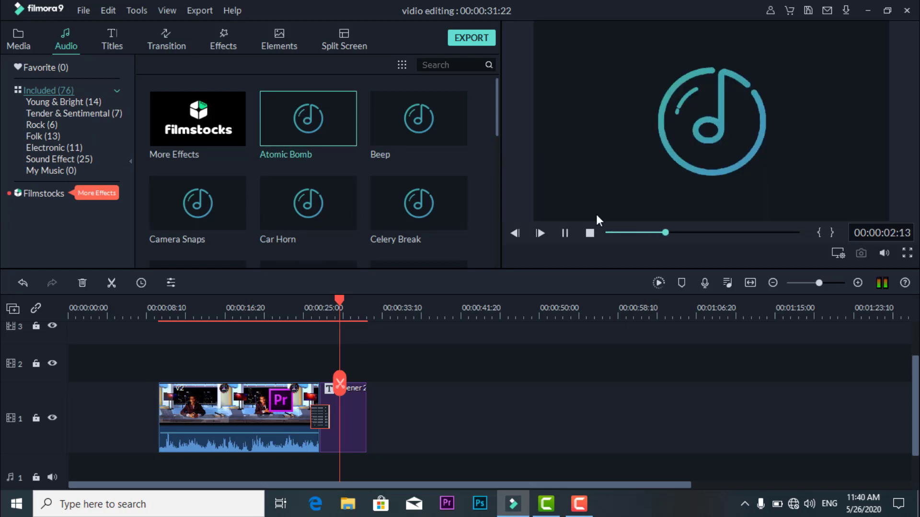
pyautogui.click(563, 234)
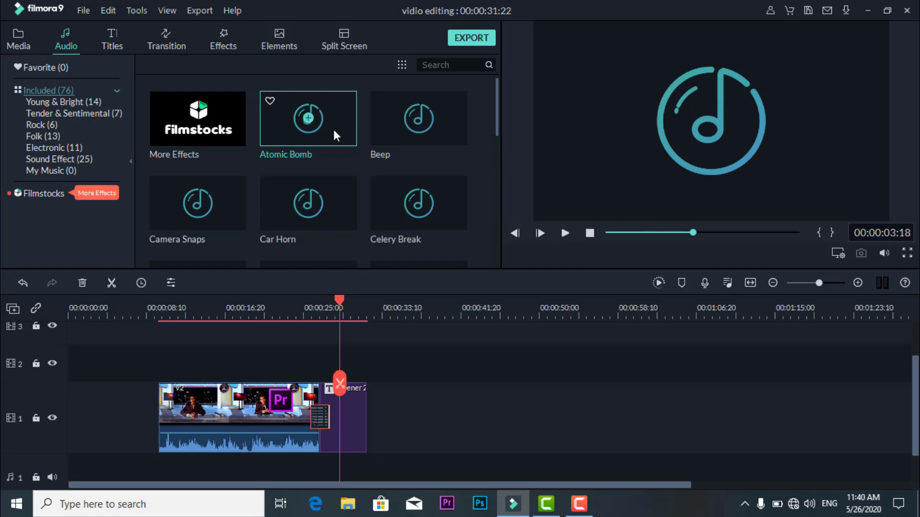
pyautogui.moveTo(334, 129); pyautogui.dragTo(327, 441)
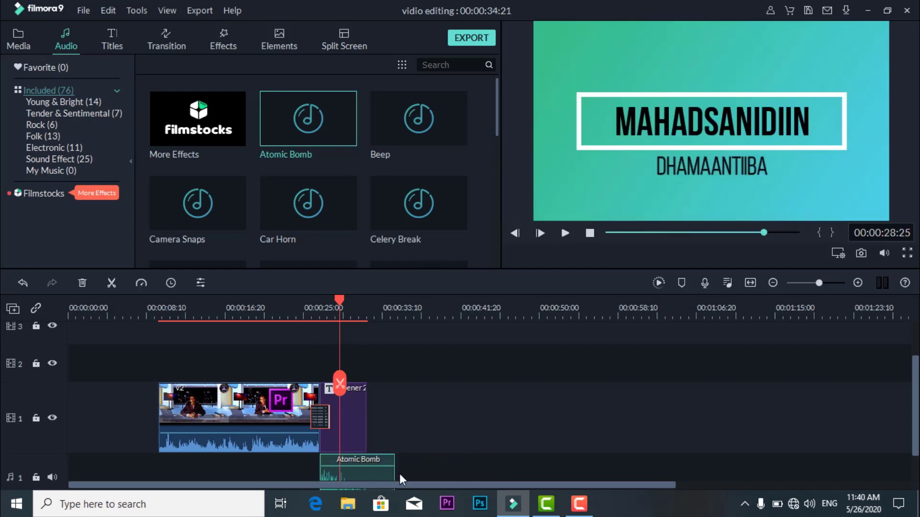
pyautogui.moveTo(395, 473); pyautogui.dragTo(366, 479)
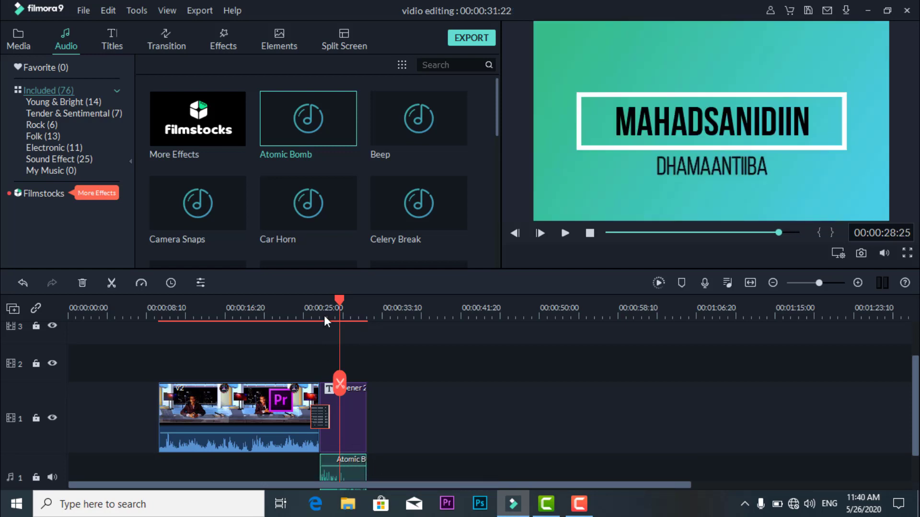
# - Play the timeline from just before the Opener 2 title to its end to check the sound effect
pyautogui.moveTo(340, 297); pyautogui.dragTo(305, 305)
pyautogui.press('space')
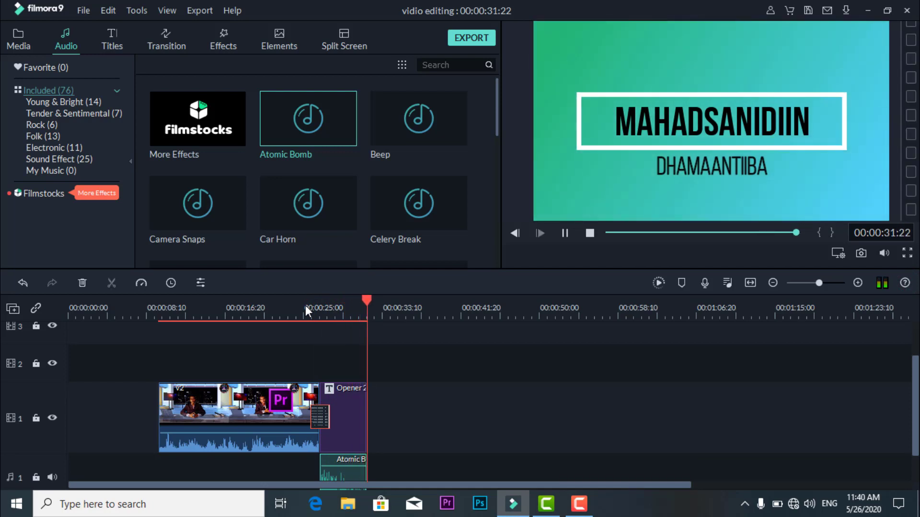
pyautogui.press('space')
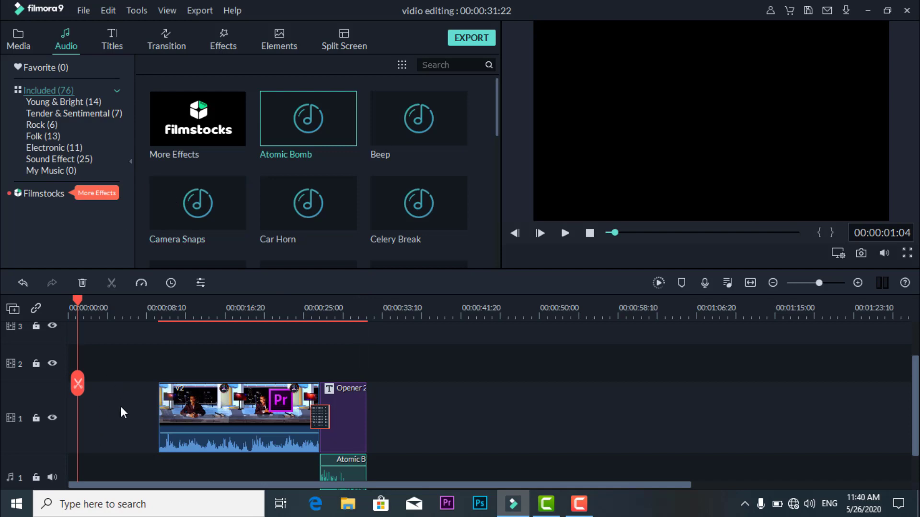
# - Add the New Opener 5 title to video track 1 at about 1 second, before the V2 clip, and preview it
pyautogui.click(114, 42)
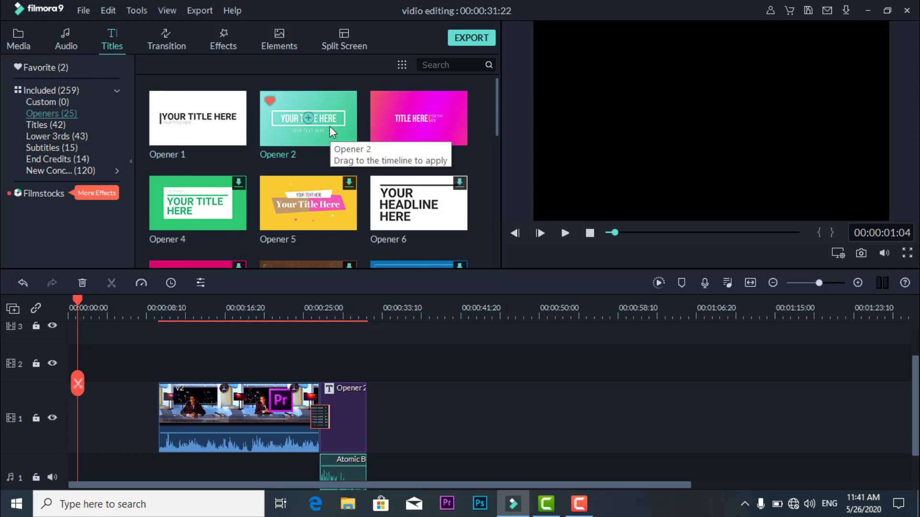
pyautogui.click(69, 148)
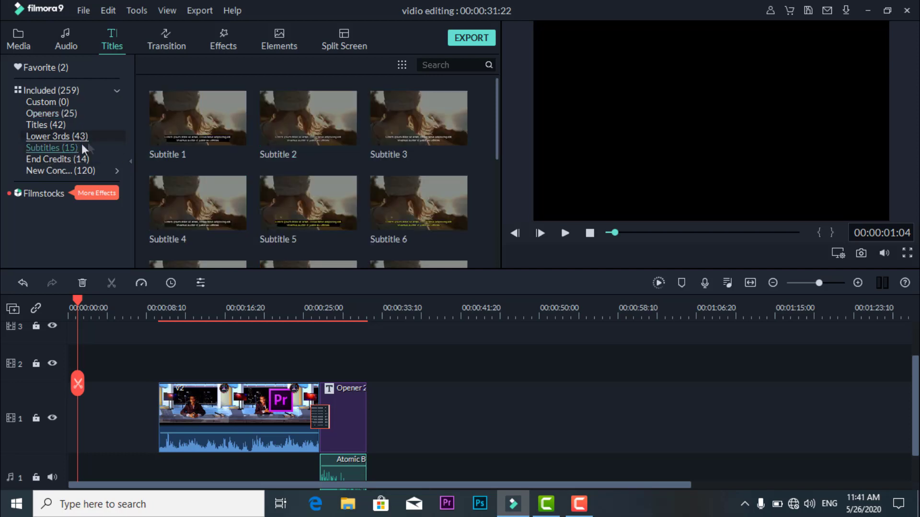
pyautogui.click(72, 170)
pyautogui.click(497, 240)
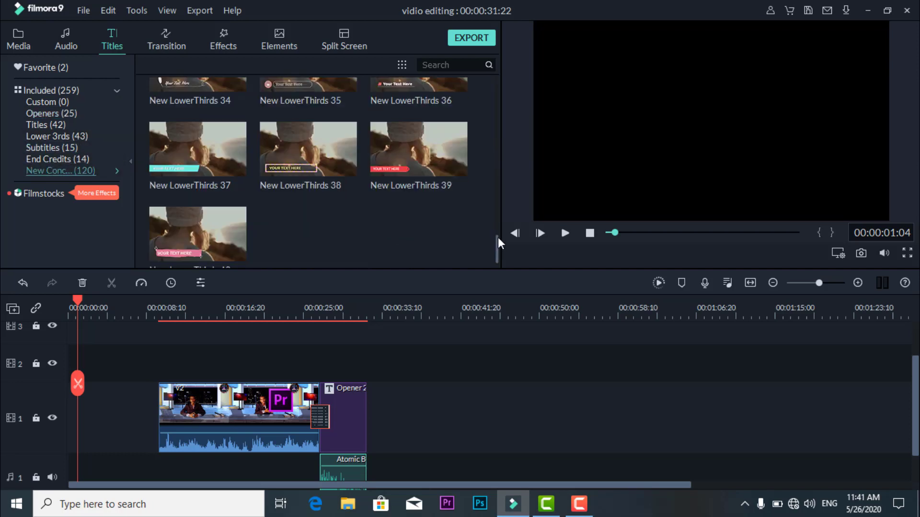
pyautogui.scroll(10, 476, 227)
pyautogui.scroll(3, 477, 229)
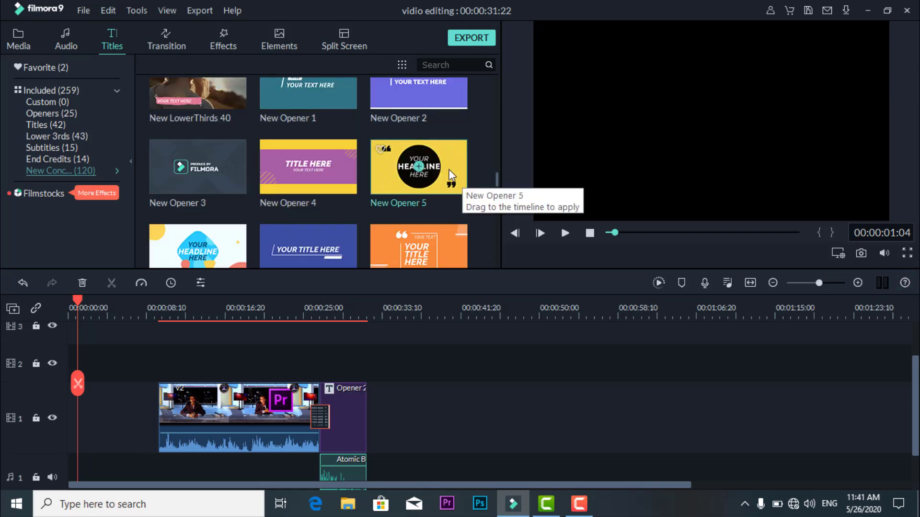
pyautogui.moveTo(449, 169); pyautogui.dragTo(80, 418)
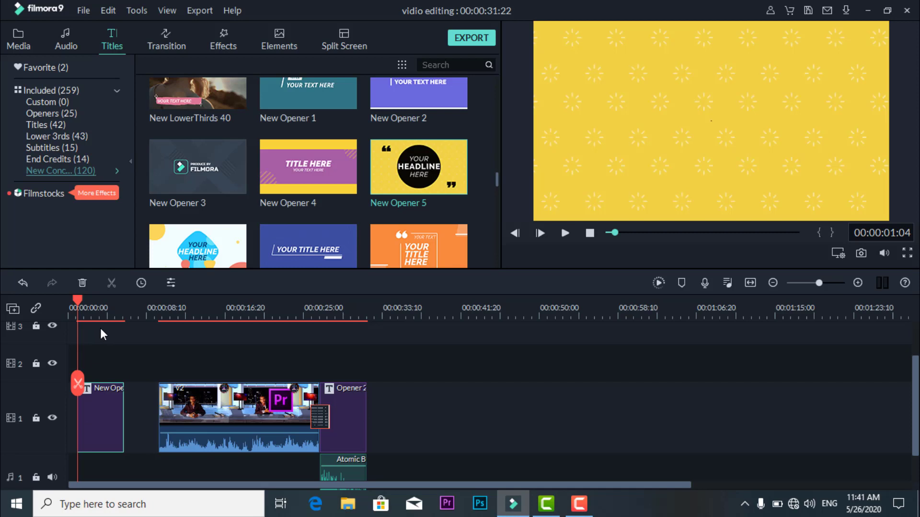
pyautogui.press('space')
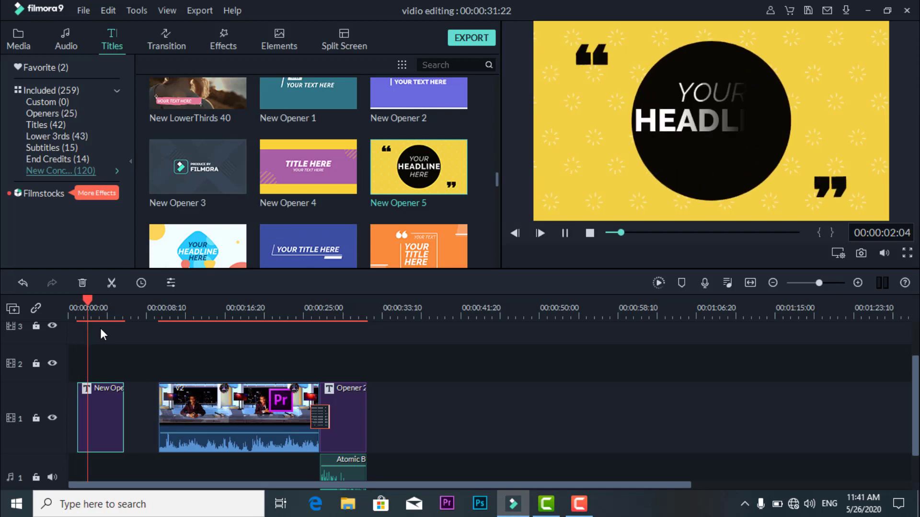
pyautogui.press('space')
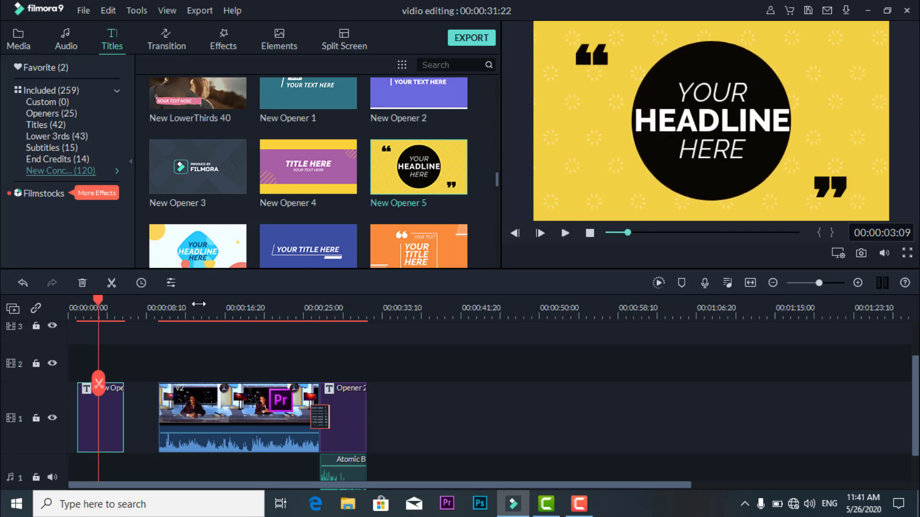
# - Replace the text YOUR in the New Opener 5 title's upper line with "asc"
pyautogui.doubleClick(716, 110)
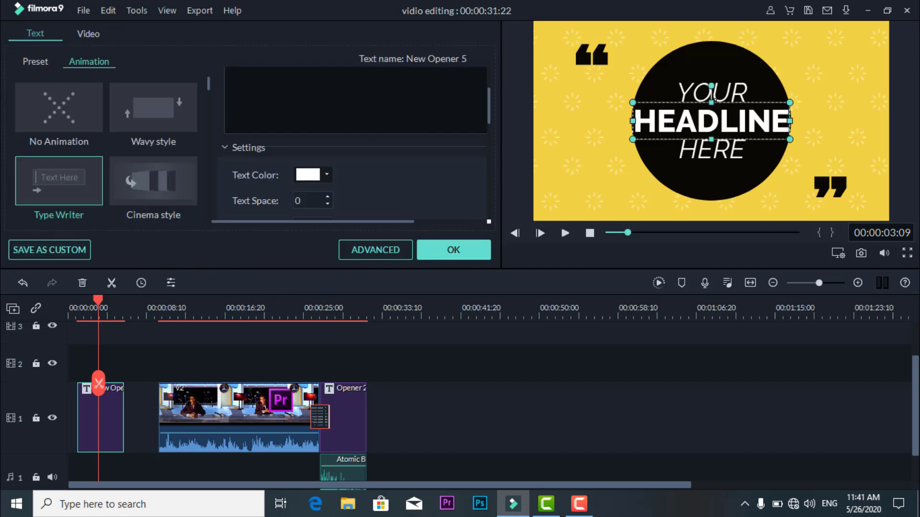
pyautogui.click(733, 94)
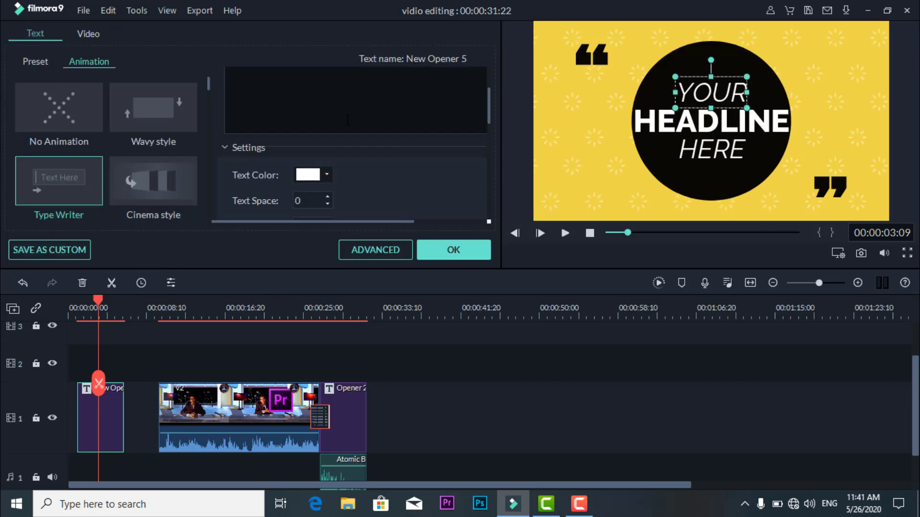
pyautogui.scroll(3, 348, 120)
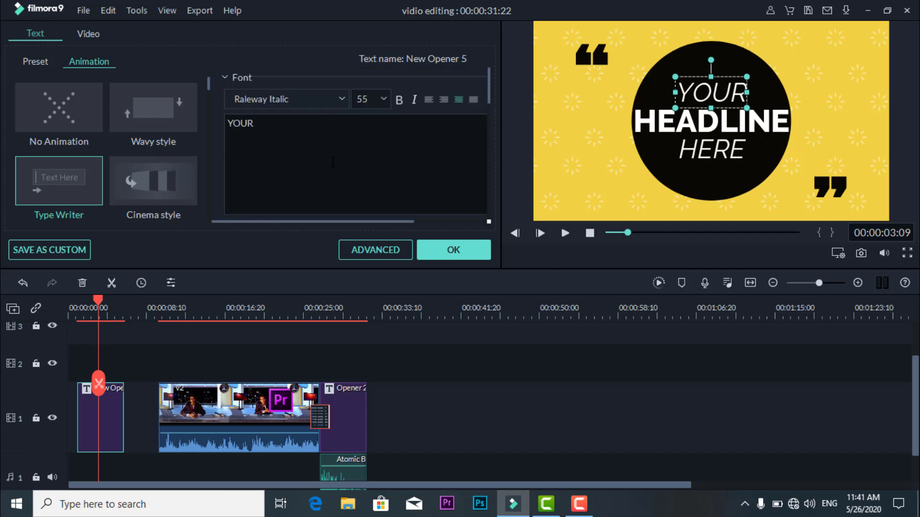
pyautogui.hotkey('shift', 'Left')
pyautogui.hotkey('shift', 'Left')
pyautogui.hotkey('shift', 'Left')
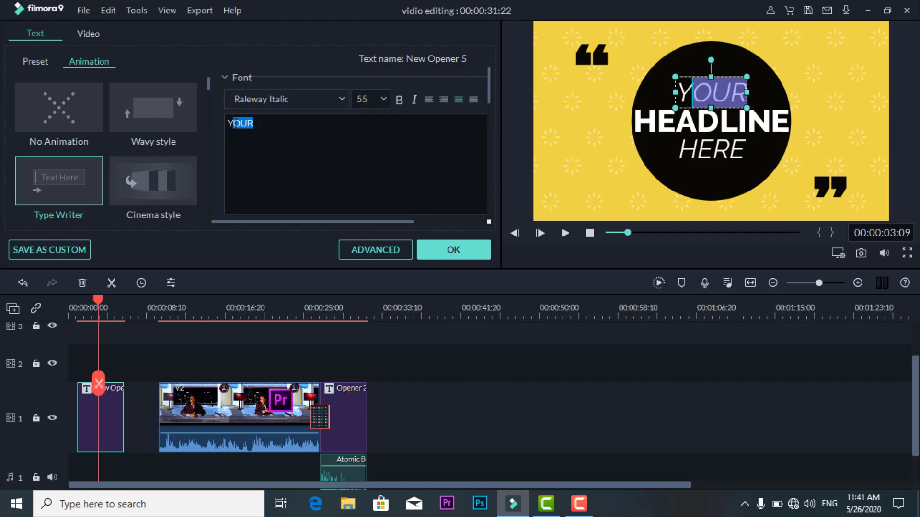
pyautogui.hotkey('shift', 'Left')
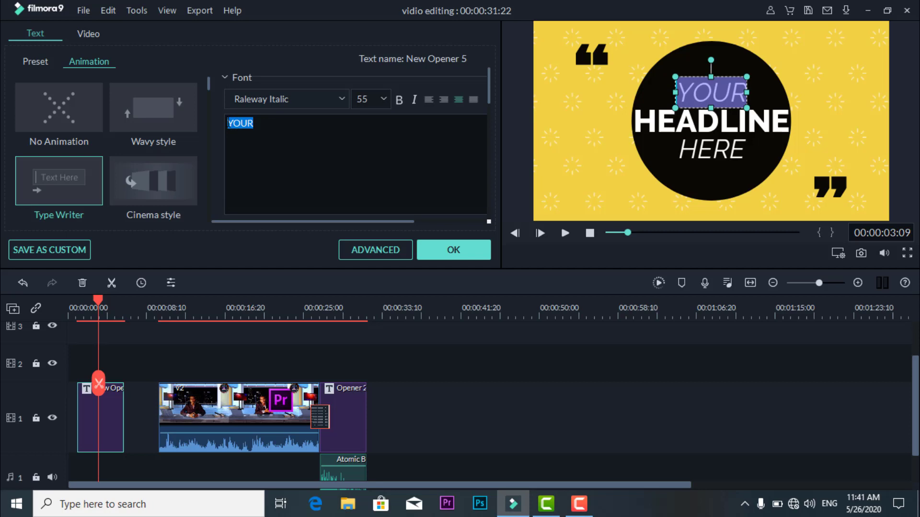
pyautogui.write('asc')
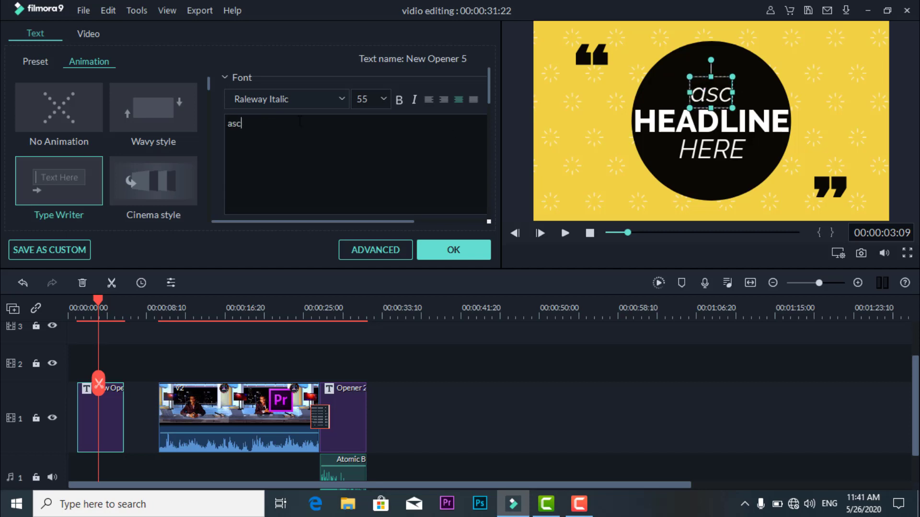
# - Replace the HEADLINE text in the title's middle line with the first four letters of the person's first name
pyautogui.click(739, 120)
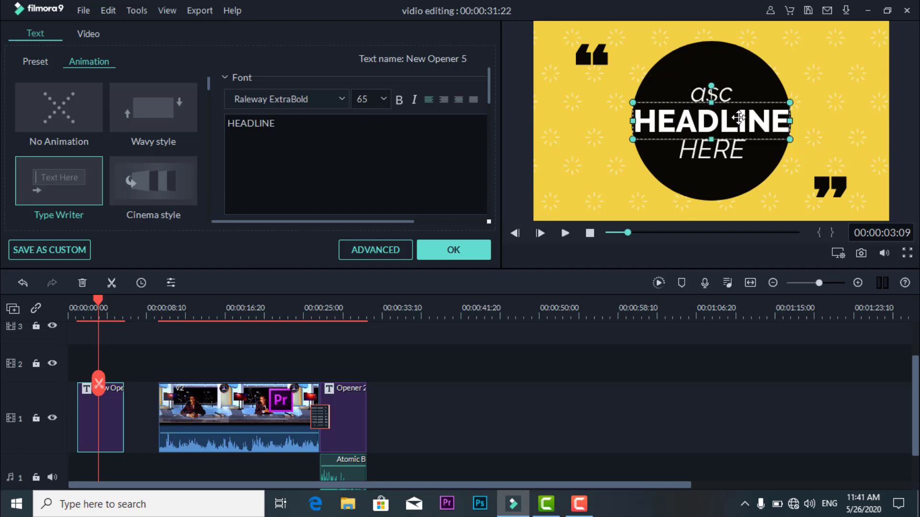
pyautogui.moveTo(287, 122); pyautogui.dragTo(228, 123)
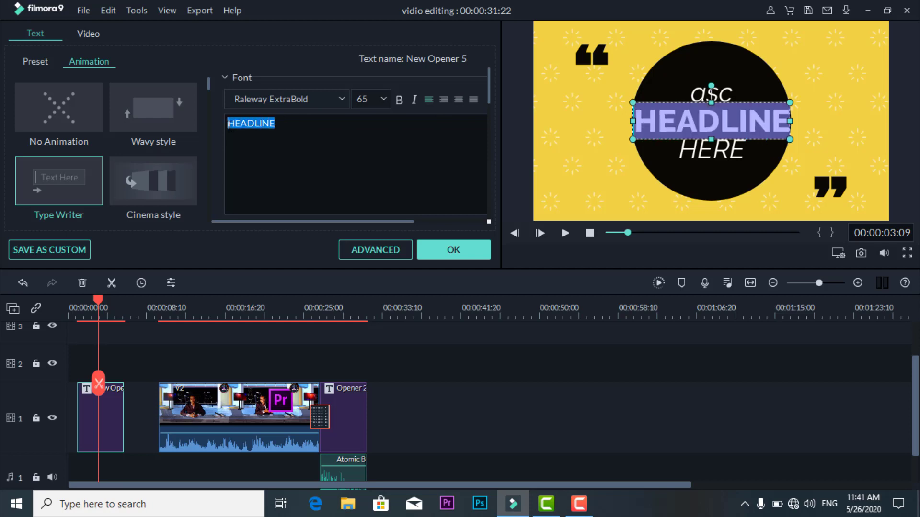
pyautogui.press('BackSpace')
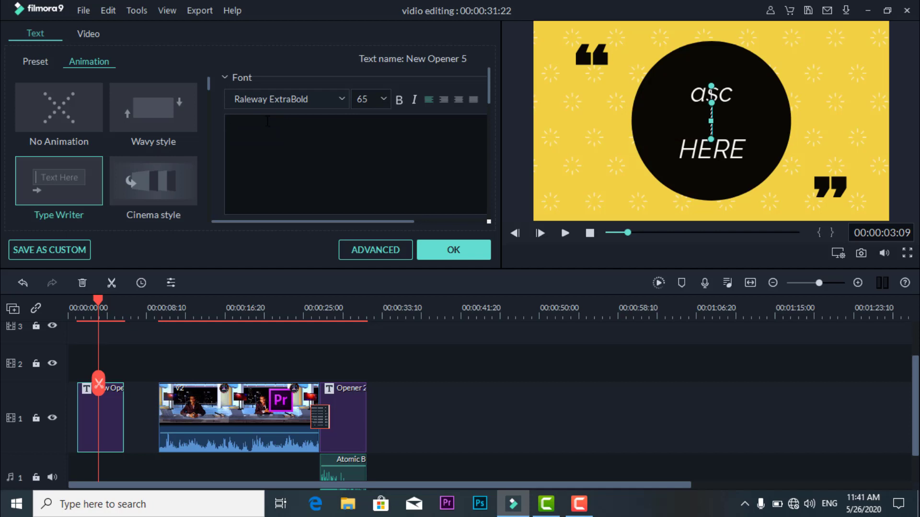
pyautogui.write('ibra')
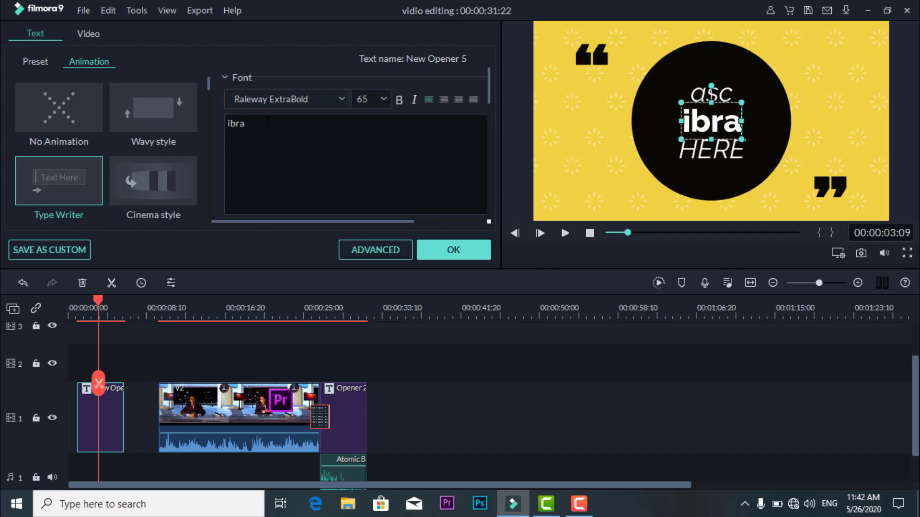
# - Delete the text HERE from the title's lower line and complete the person's first name in the middle line
pyautogui.click(714, 152)
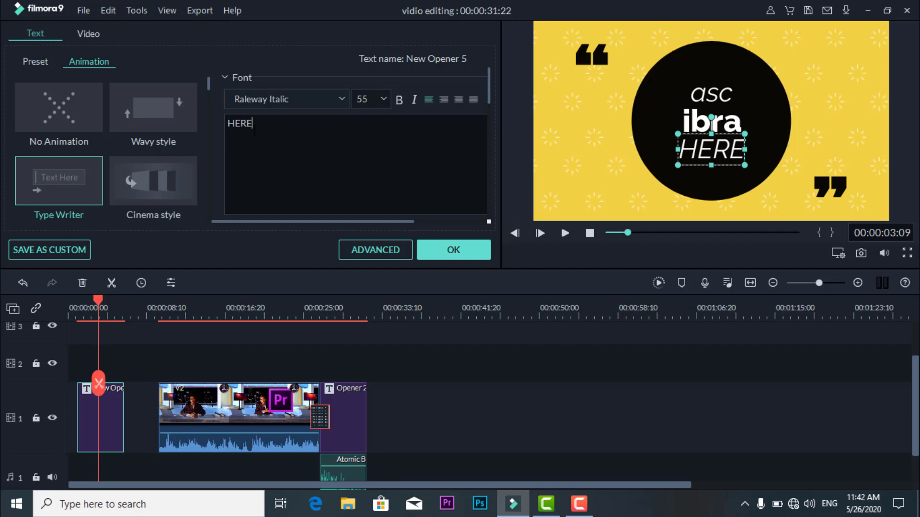
pyautogui.moveTo(253, 123); pyautogui.dragTo(227, 123)
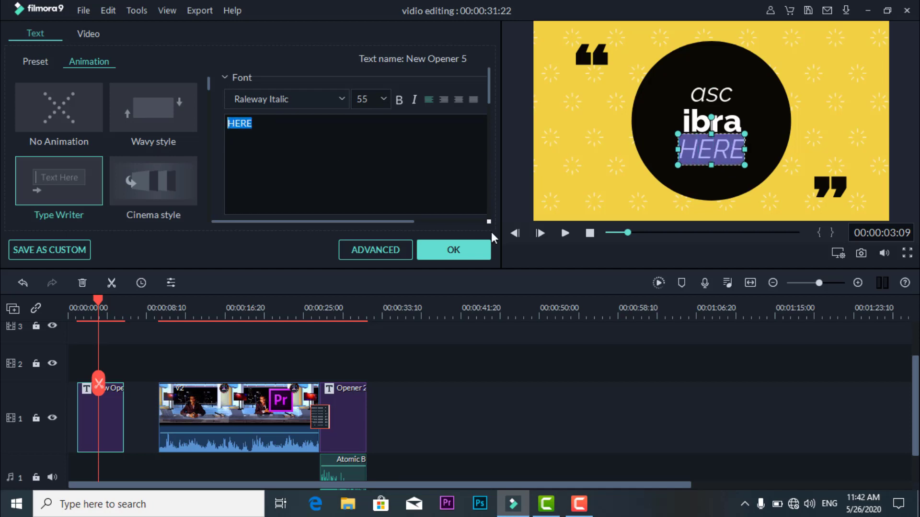
pyautogui.press('BackSpace')
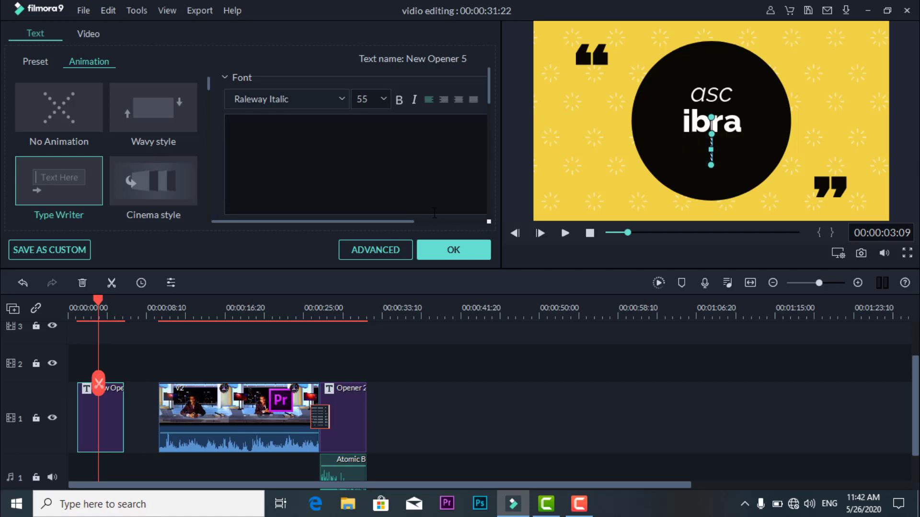
pyautogui.click(746, 122)
pyautogui.click(736, 120)
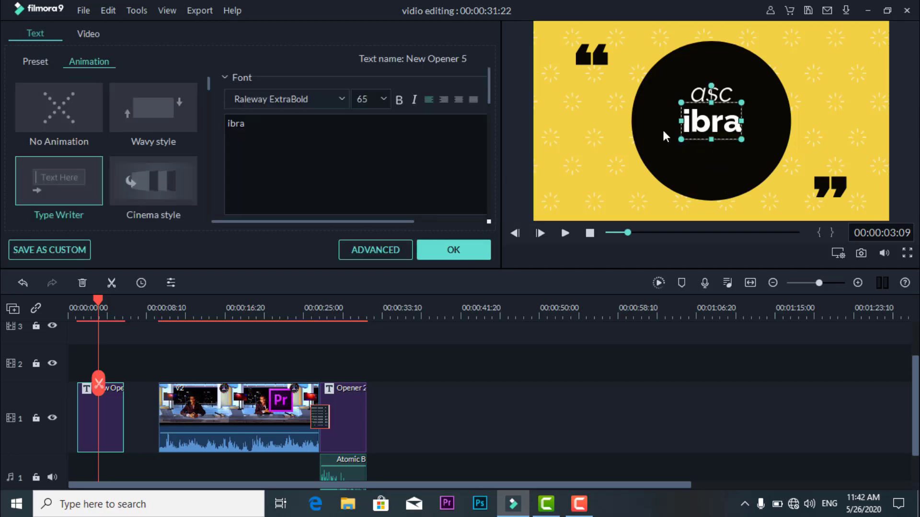
pyautogui.write('ahiim')
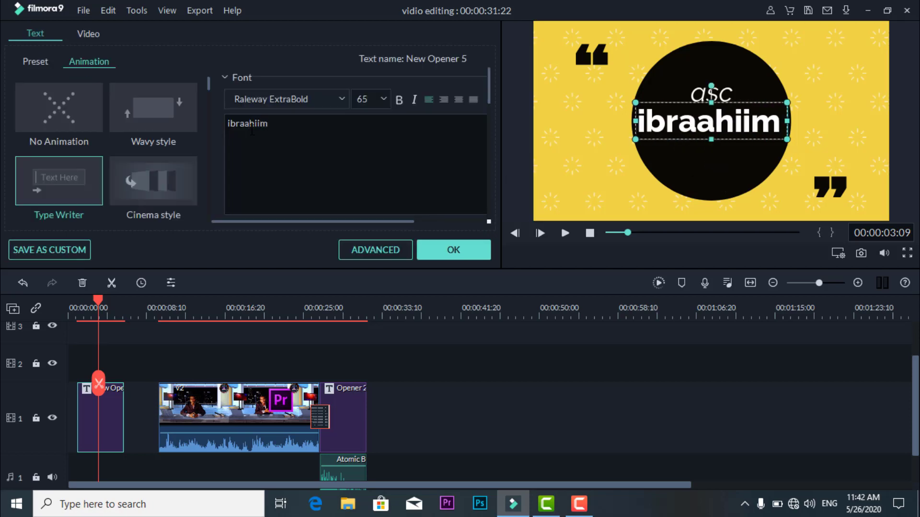
pyautogui.click(711, 163)
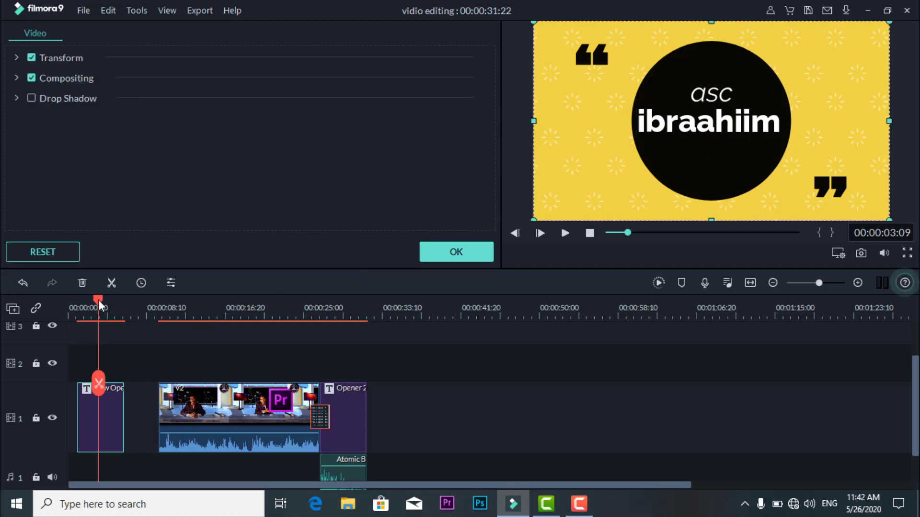
# - Play the New Opener 5 title from its start, and move its clip to the very beginning of the timeline
pyautogui.moveTo(99, 300); pyautogui.dragTo(79, 306)
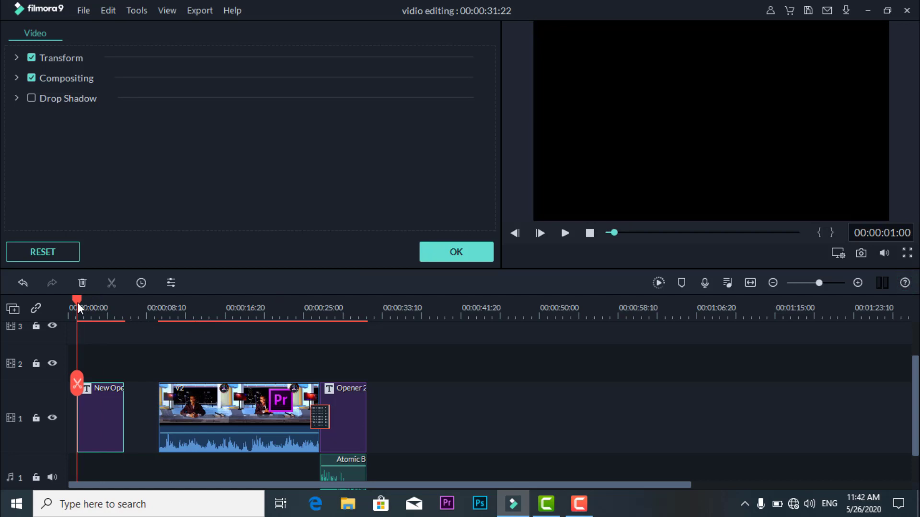
pyautogui.press('space')
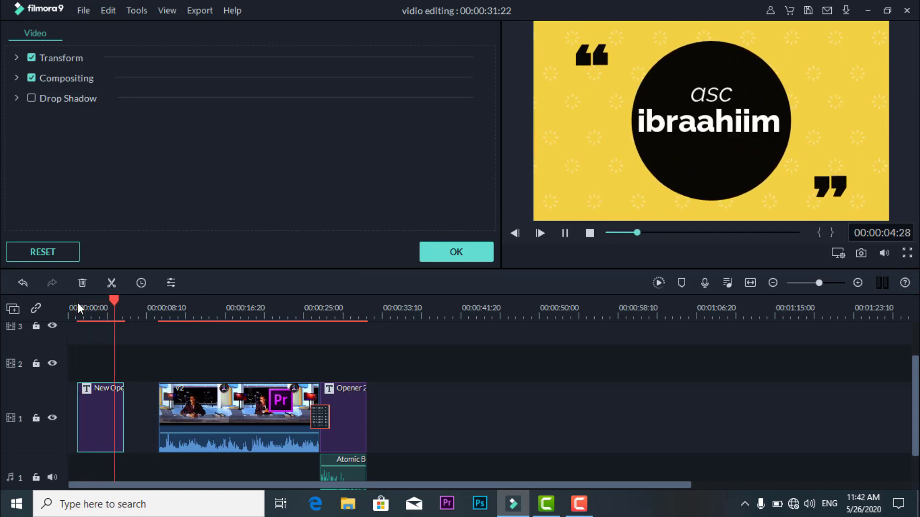
pyautogui.press('space')
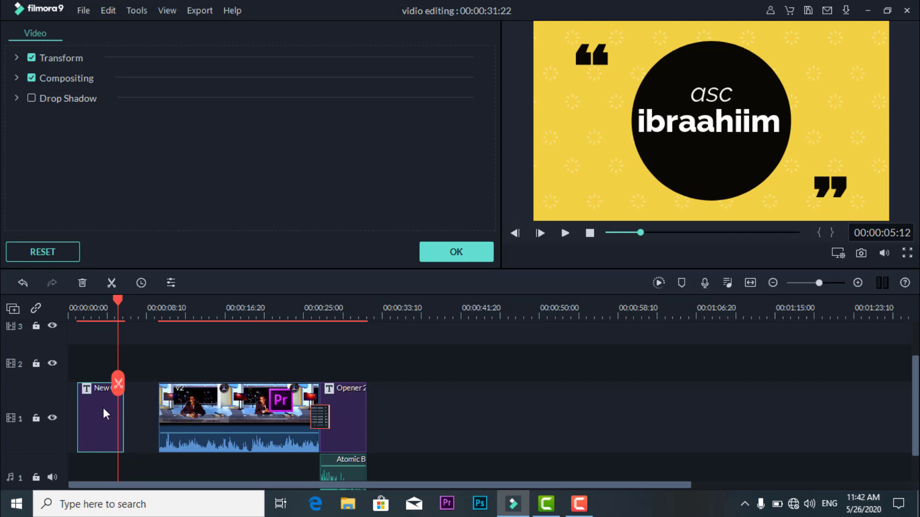
pyautogui.moveTo(103, 408); pyautogui.dragTo(88, 407)
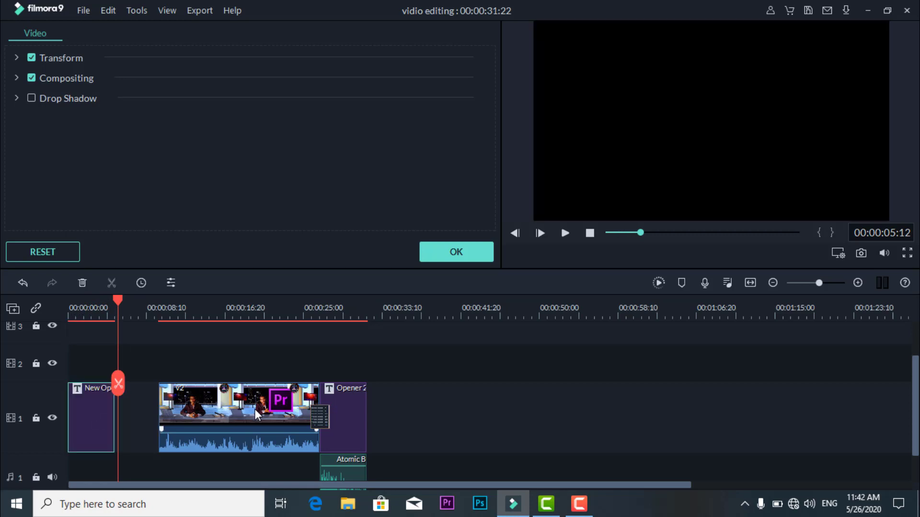
# - Move the V2 video clip against the end of the New Opener 5 title and join the two with a Dissolve transition
pyautogui.moveTo(254, 410); pyautogui.dragTo(203, 415)
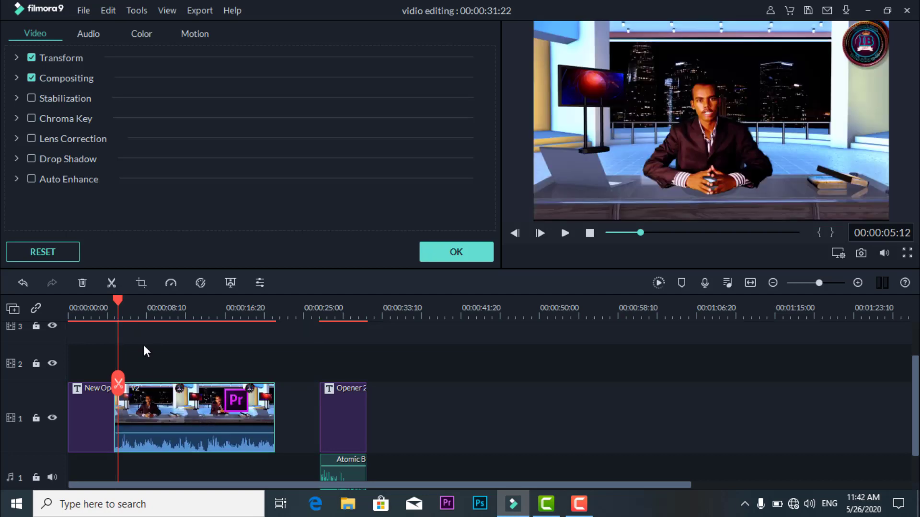
pyautogui.moveTo(117, 299); pyautogui.dragTo(111, 300)
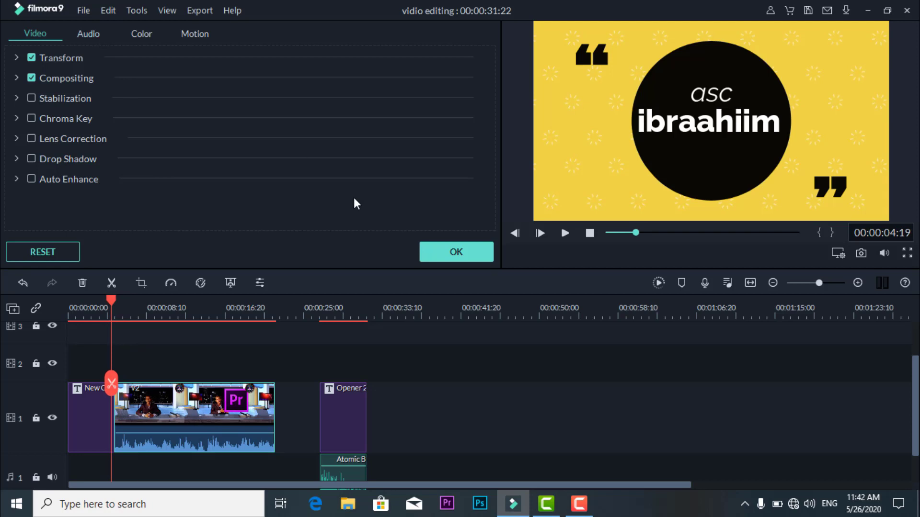
pyautogui.click(456, 250)
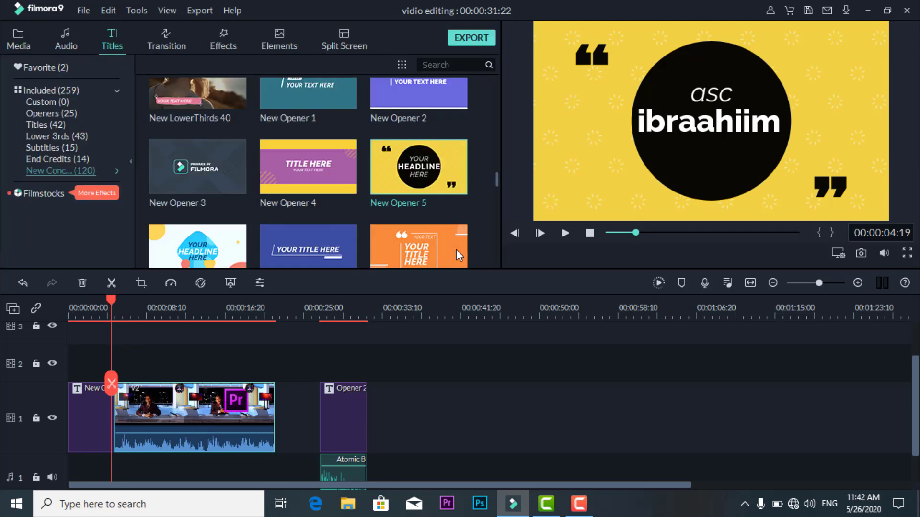
pyautogui.click(171, 40)
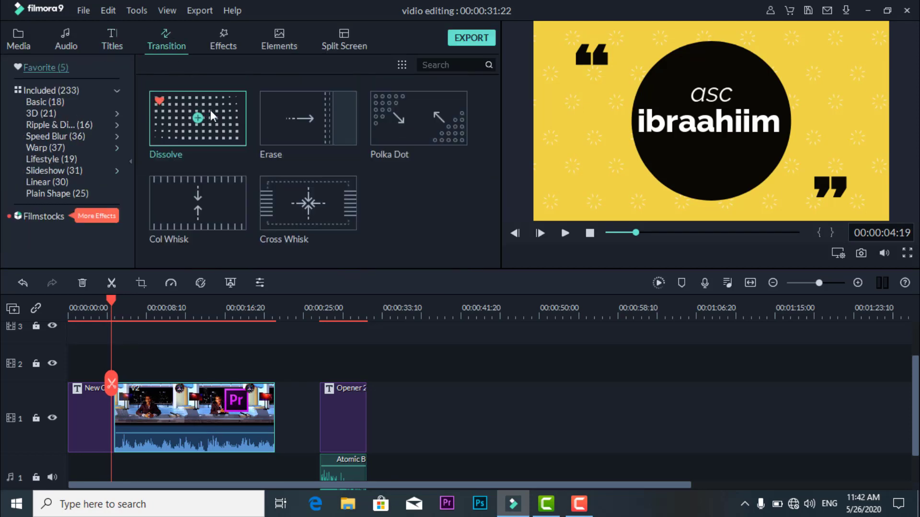
pyautogui.moveTo(211, 110); pyautogui.dragTo(143, 371)
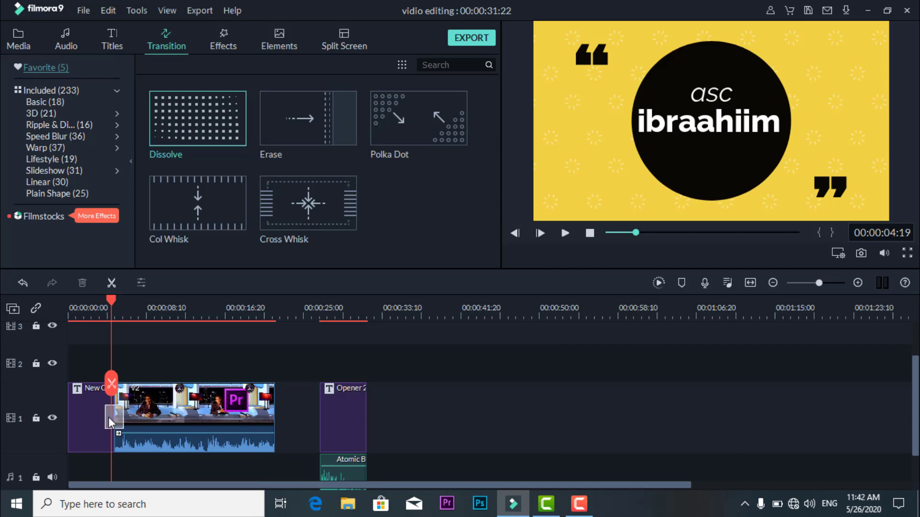
pyautogui.moveTo(108, 417); pyautogui.dragTo(108, 417)
# - Play the Dissolve between the New Opener 5 title and the video clip twice to check it
pyautogui.click(106, 300)
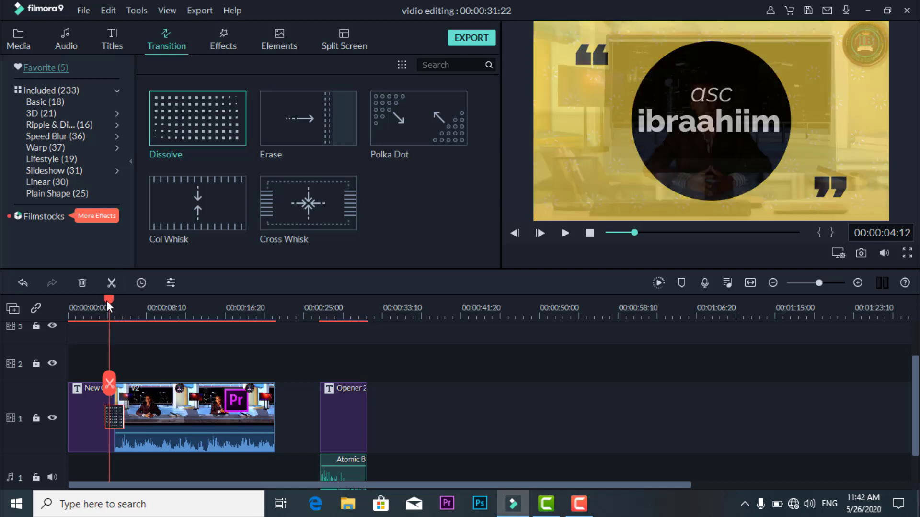
pyautogui.click(104, 300)
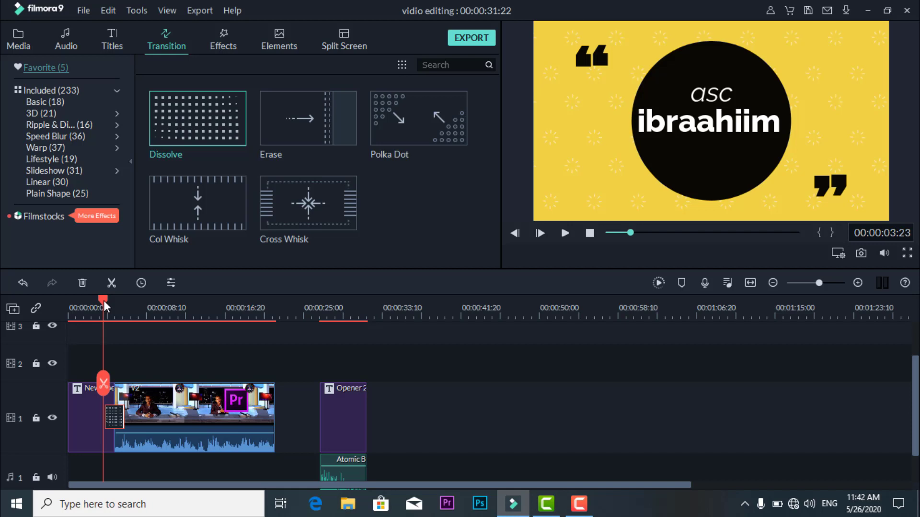
pyautogui.press('space')
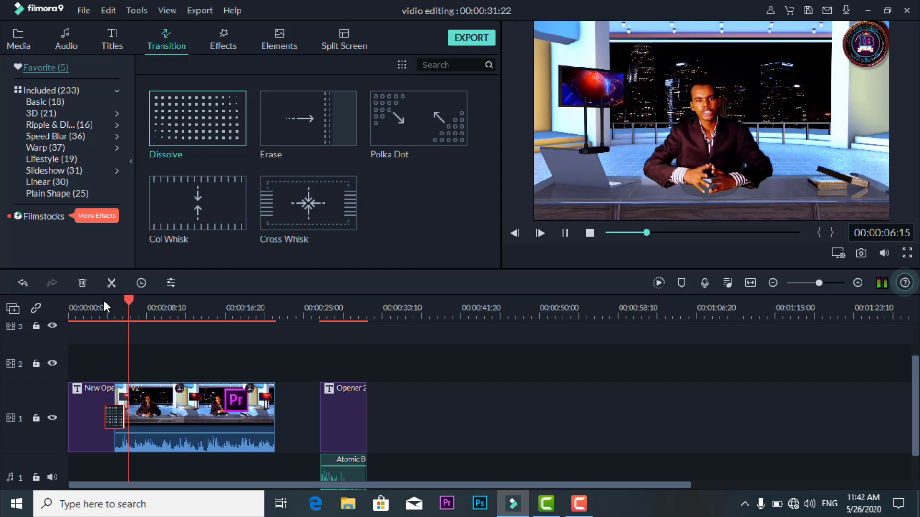
pyautogui.press('space')
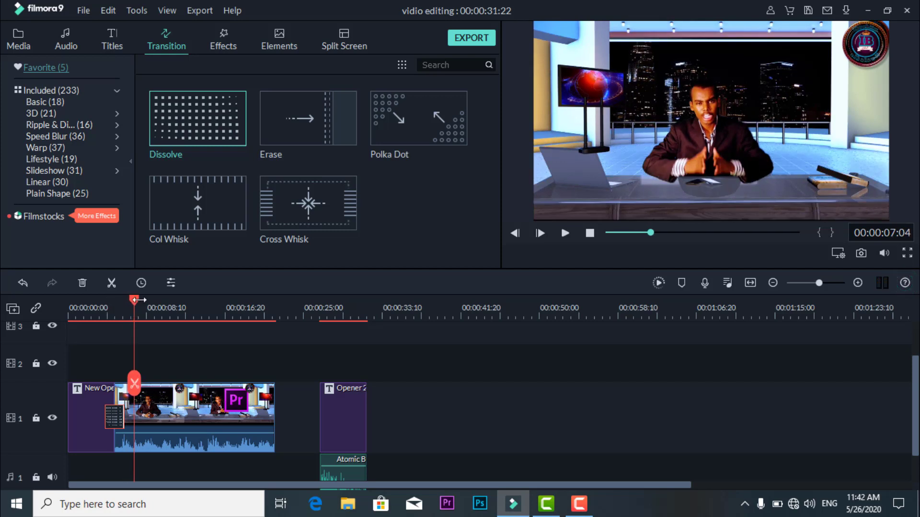
pyautogui.moveTo(132, 297); pyautogui.dragTo(100, 300)
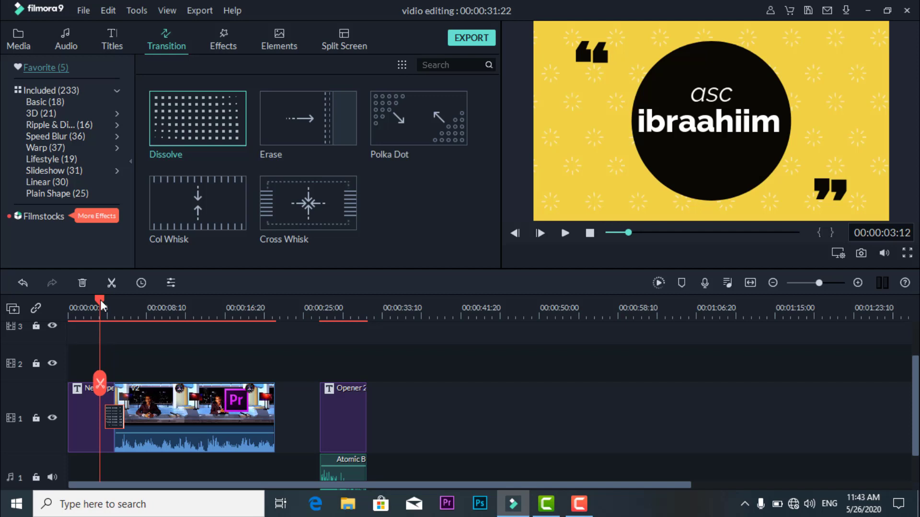
pyautogui.press('space')
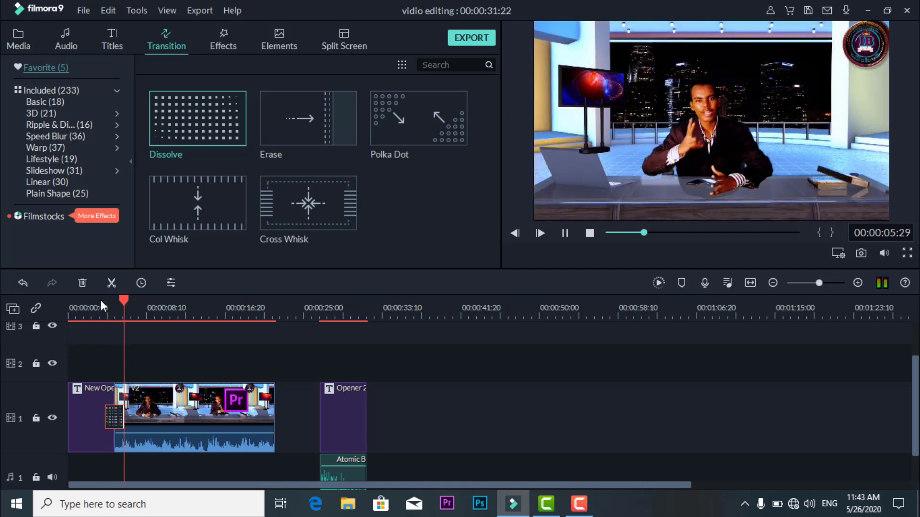
pyautogui.press('space')
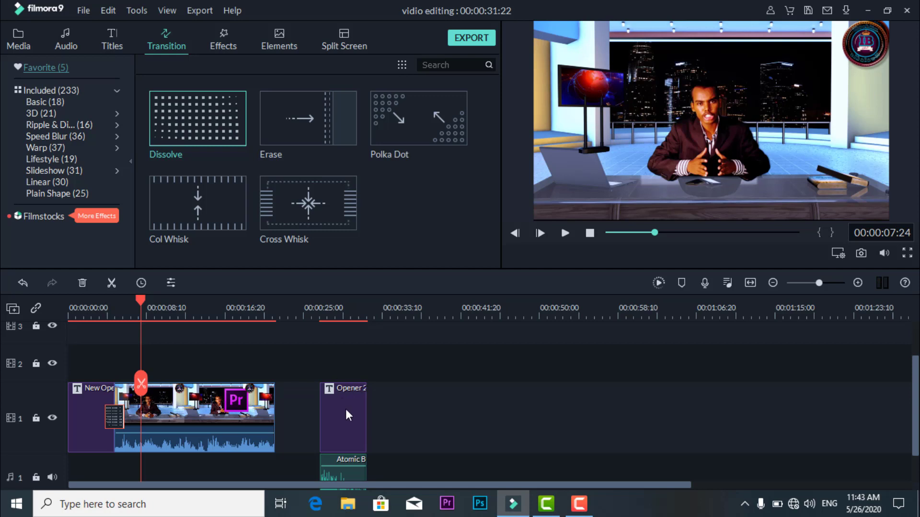
# - Move the Opener 2 title and the Atomic Bomb sound back to the video clip's end, and add a Dissolve between clip and title
pyautogui.moveTo(346, 411); pyautogui.dragTo(301, 413)
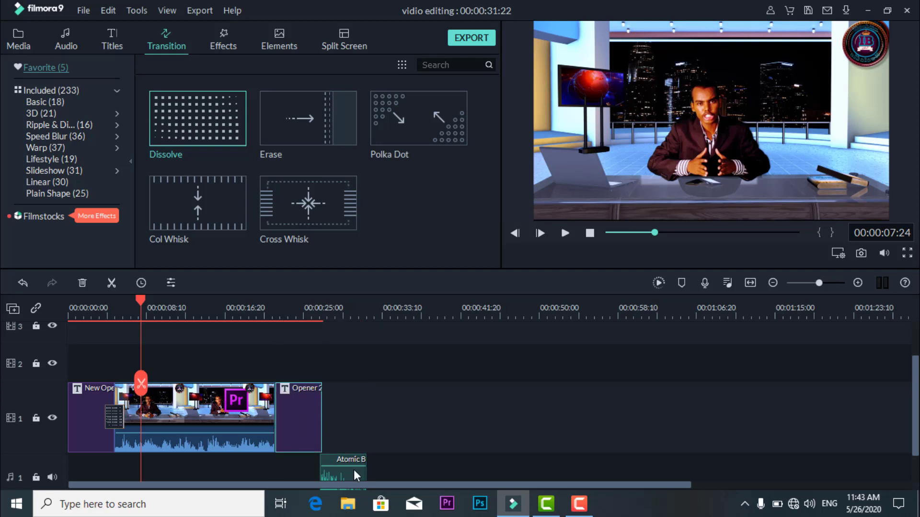
pyautogui.moveTo(345, 473); pyautogui.dragTo(301, 473)
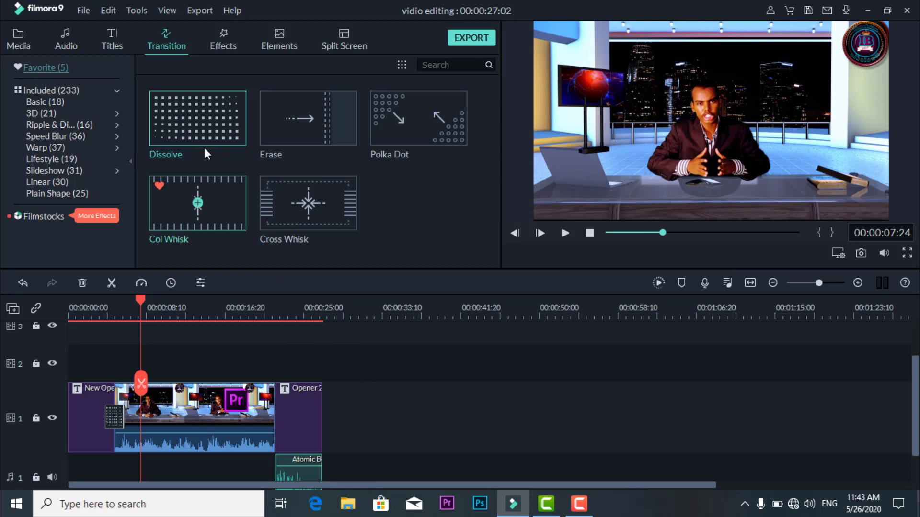
pyautogui.moveTo(195, 128); pyautogui.dragTo(275, 408)
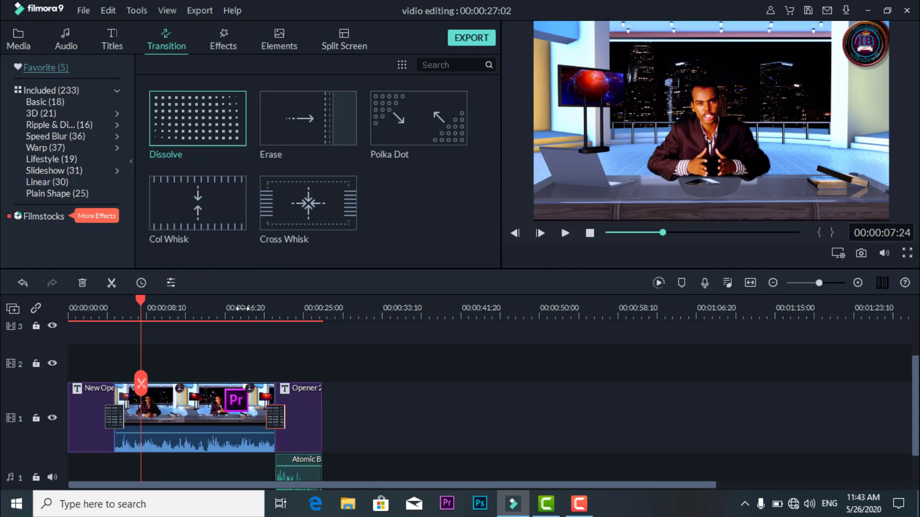
# - Play the end of the video clip through the Dissolve into the Opener 2 title
pyautogui.click(261, 311)
pyautogui.press('space')
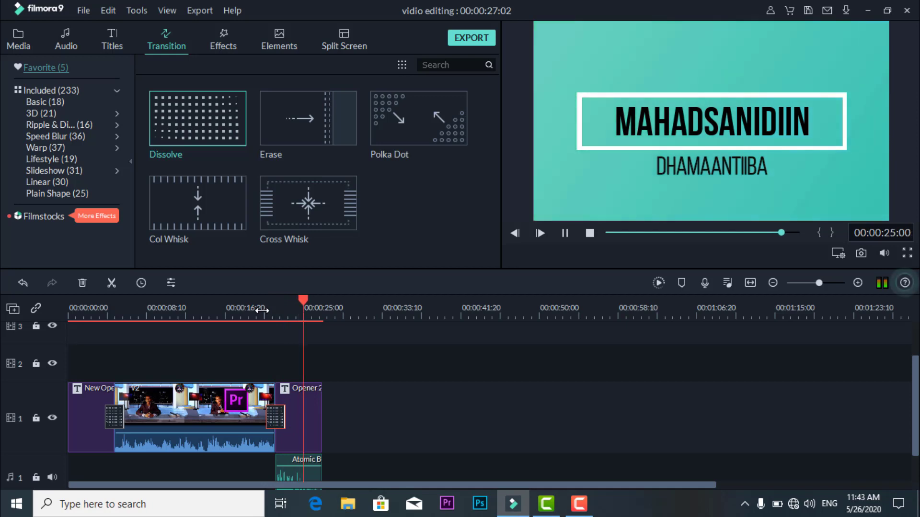
pyautogui.press('space')
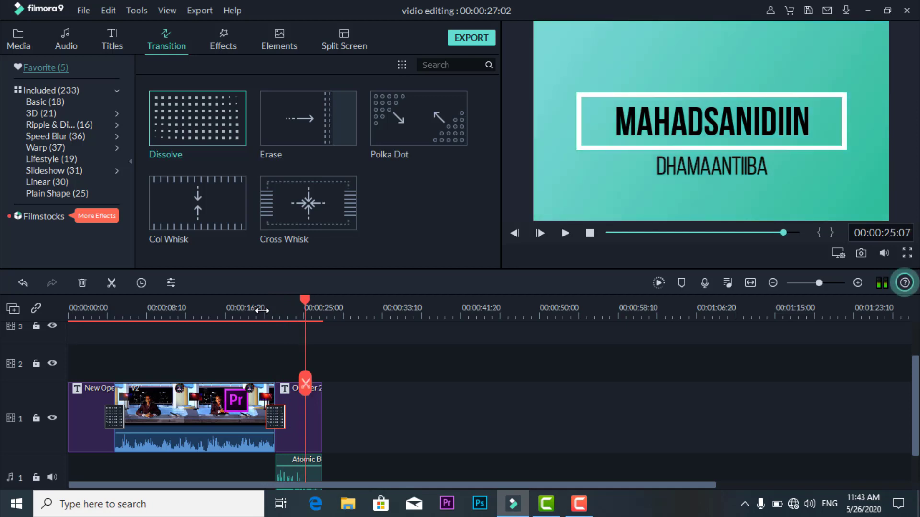
# - Add the Title 1 preset to track 2 above the video clip, starting at 00:00:10:21
pyautogui.click(201, 313)
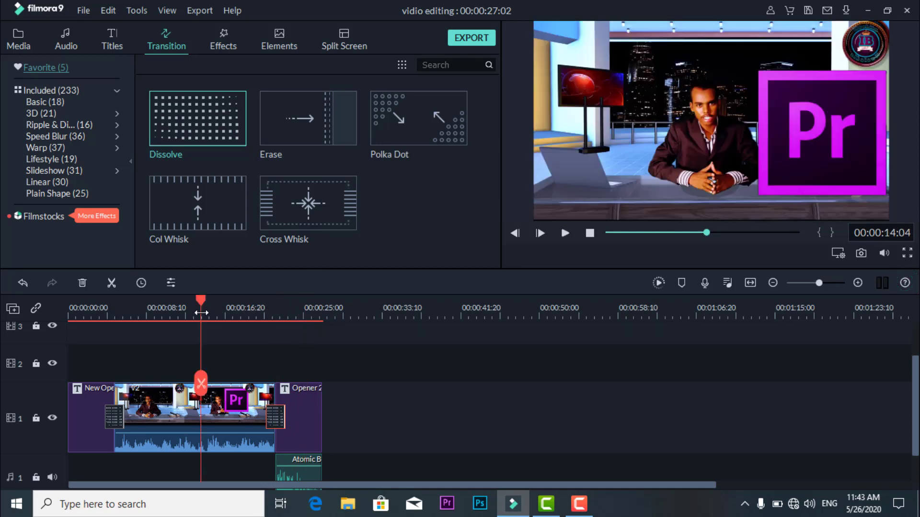
pyautogui.click(169, 315)
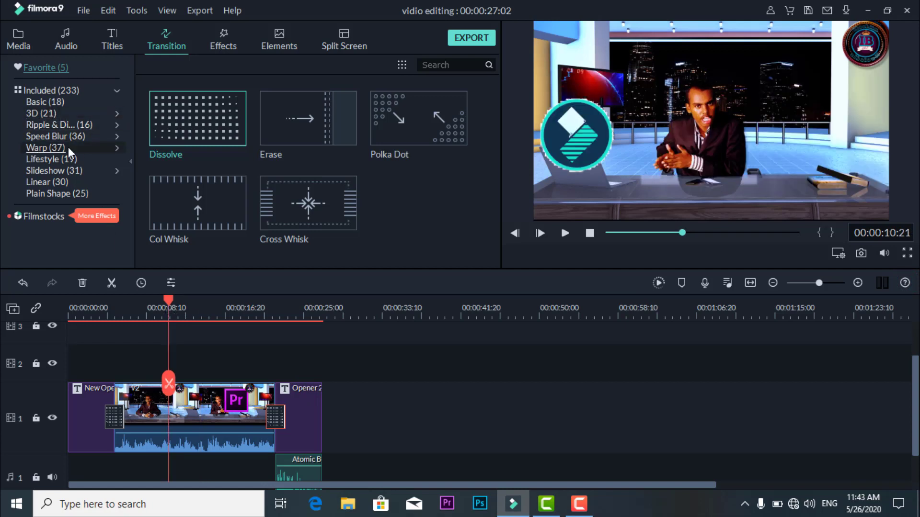
pyautogui.click(119, 30)
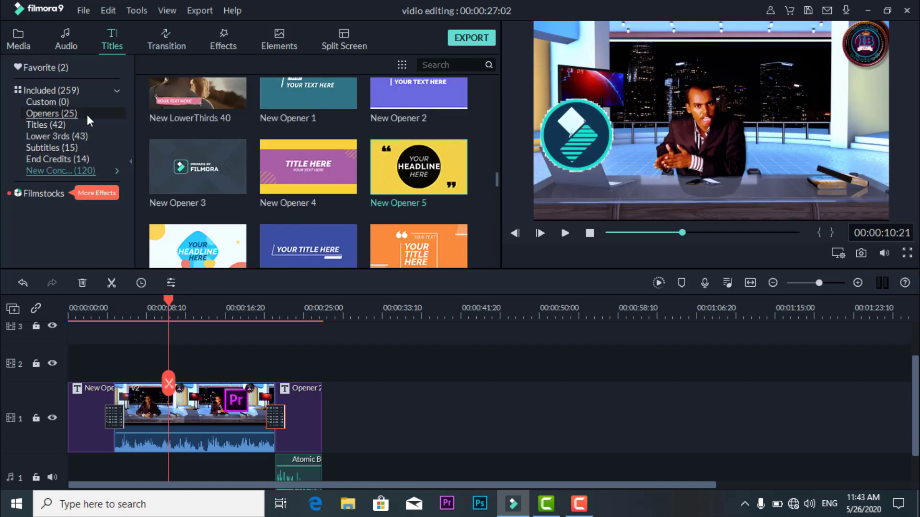
pyautogui.click(62, 125)
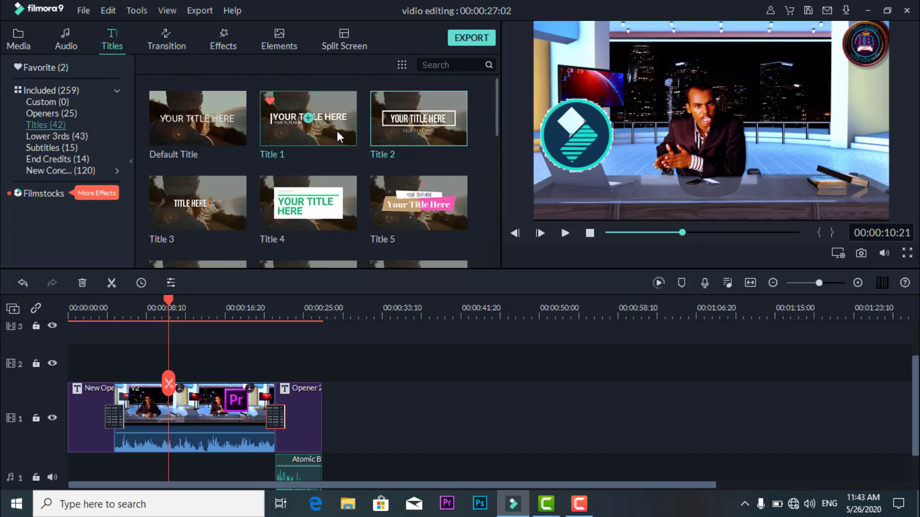
pyautogui.moveTo(338, 137); pyautogui.dragTo(172, 354)
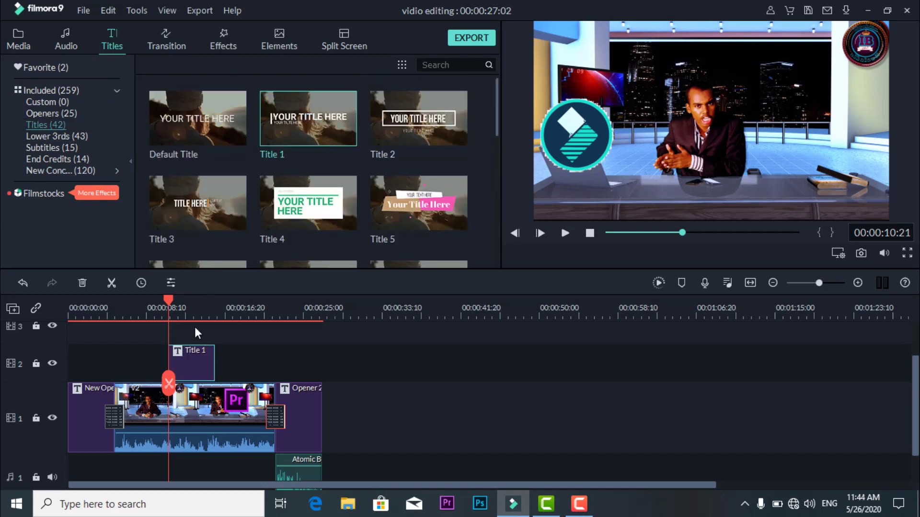
# - Replace the large YOUR TITLE HERE line of Title 1 with the person's full name
pyautogui.moveTo(169, 300); pyautogui.dragTo(186, 305)
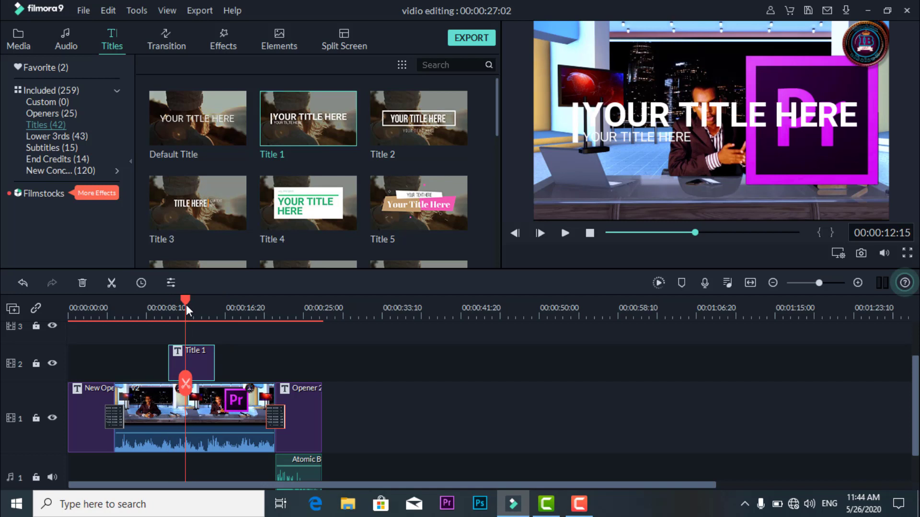
pyautogui.doubleClick(693, 114)
pyautogui.moveTo(307, 124); pyautogui.dragTo(228, 126)
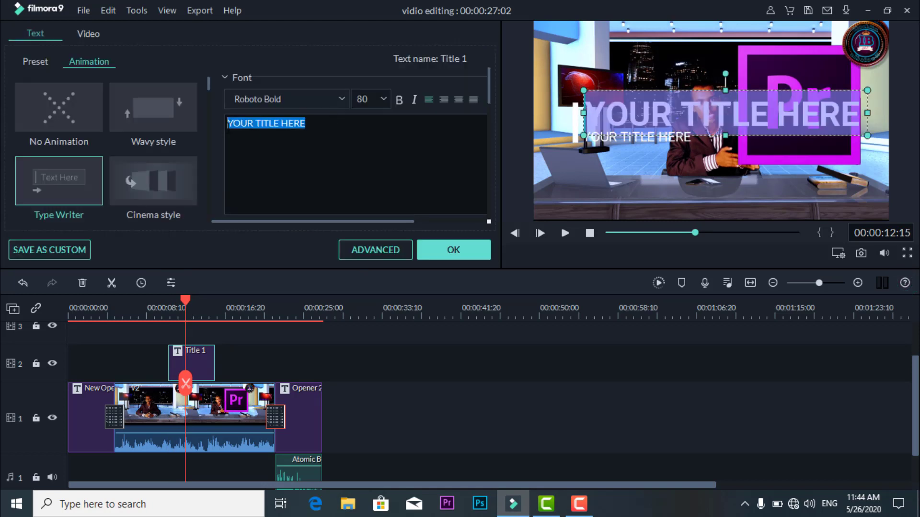
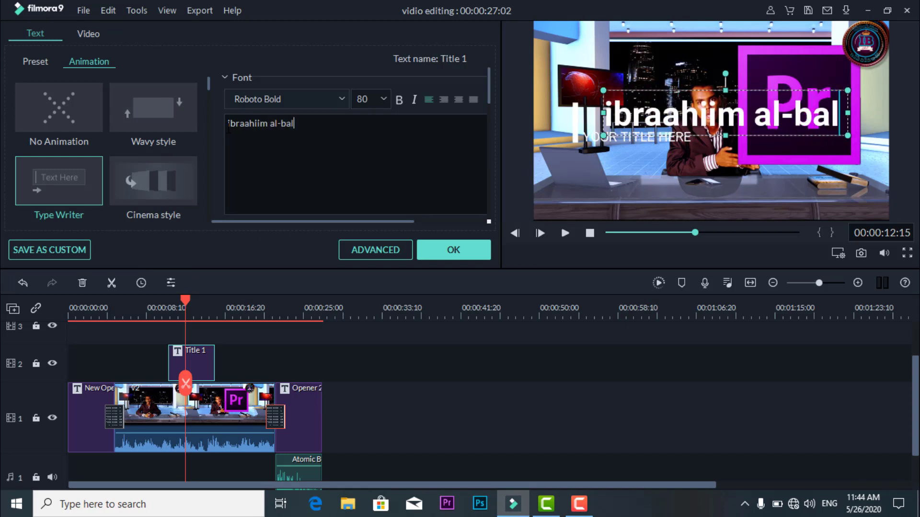
# - Delete the text of the small YOUR TITLE HERE line in Title 1
pyautogui.click(644, 152)
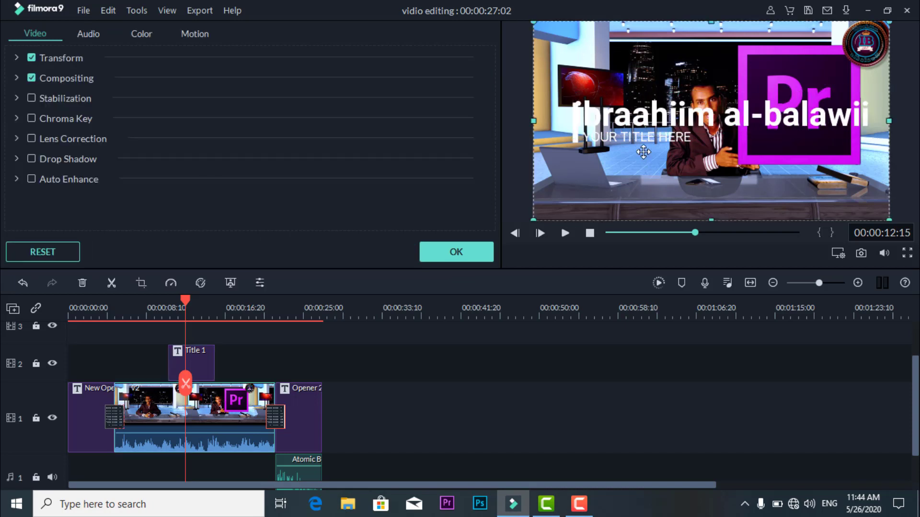
pyautogui.click(673, 137)
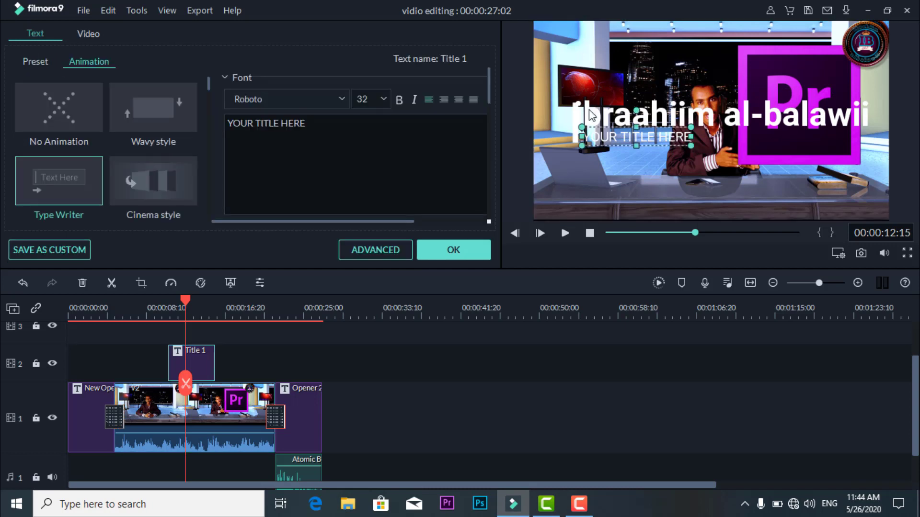
pyautogui.moveTo(305, 123); pyautogui.dragTo(227, 124)
pyautogui.press('BackSpace')
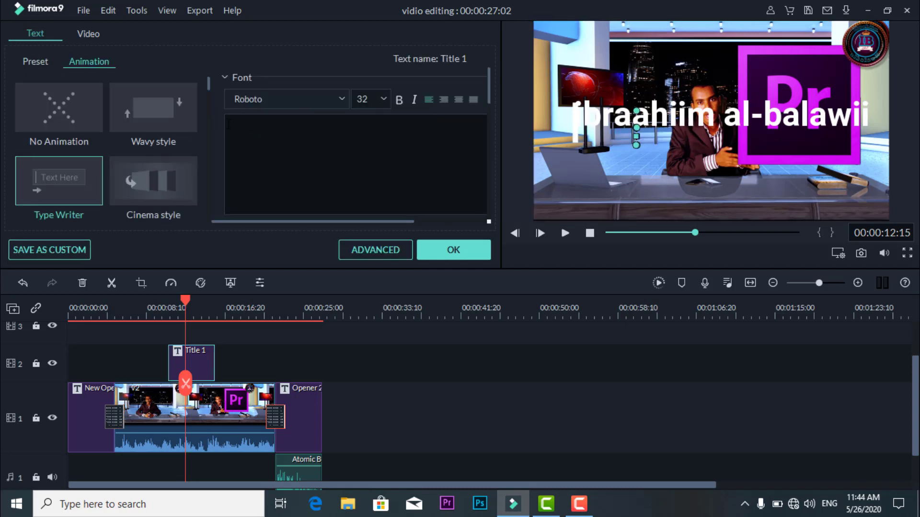
# - Shrink the name line of Title 1 slightly and move it to the lower part of the video frame
pyautogui.click(690, 113)
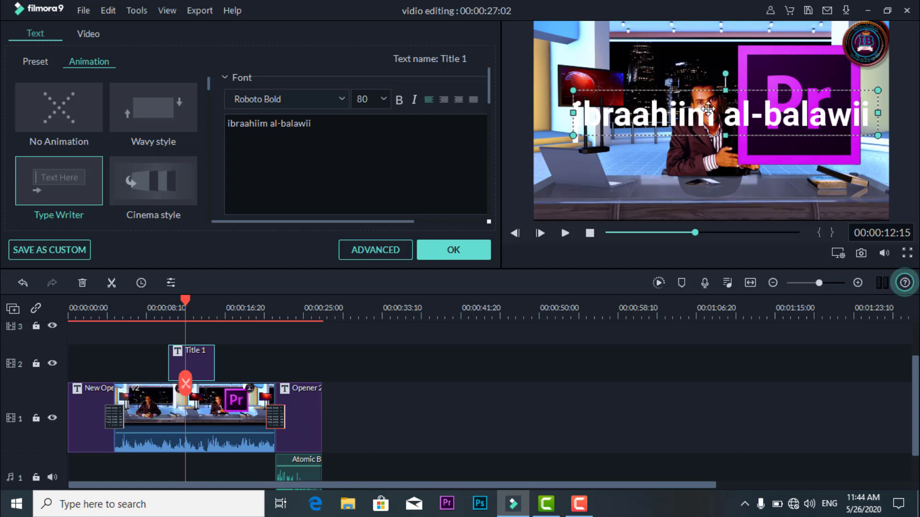
pyautogui.moveTo(878, 133); pyautogui.dragTo(801, 125)
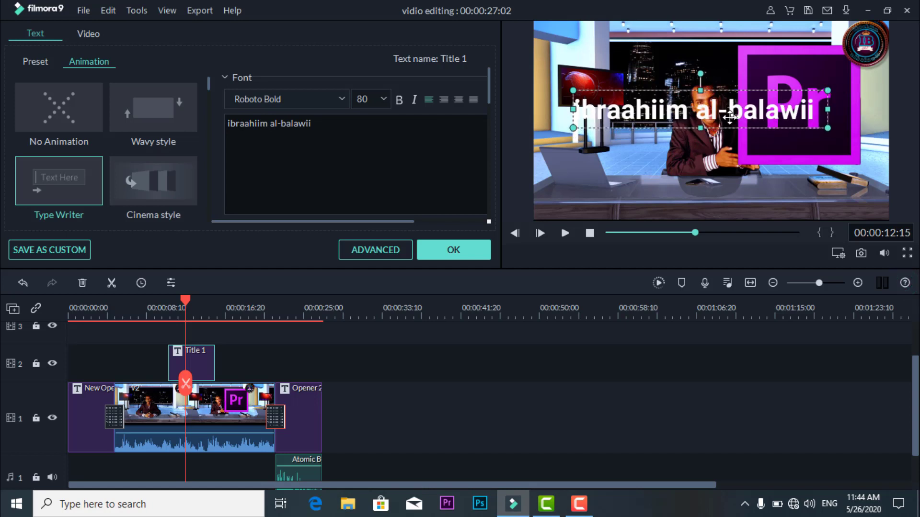
pyautogui.moveTo(734, 112); pyautogui.dragTo(752, 183)
# - Move the white vertical bar of Title 1 down to just before the name and accept the title changes
pyautogui.click(573, 117)
pyautogui.moveTo(574, 142); pyautogui.dragTo(585, 190)
pyautogui.click(469, 251)
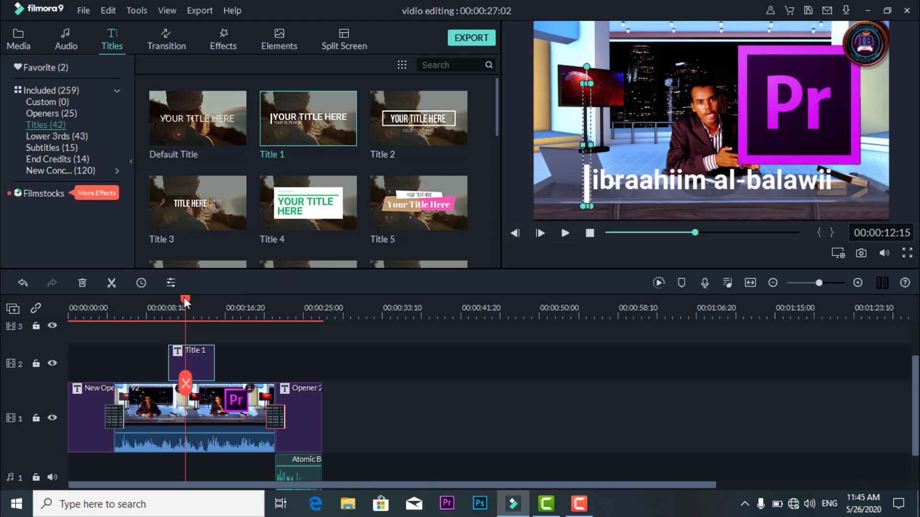
# - Play the Title 1 name caption over the video clip from its start
pyautogui.moveTo(184, 297); pyautogui.dragTo(166, 300)
pyautogui.press('space')
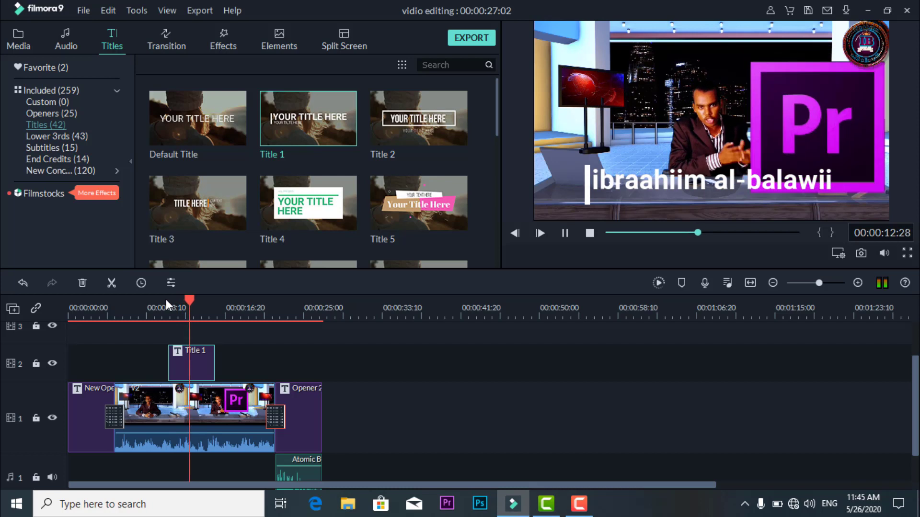
pyautogui.press('space')
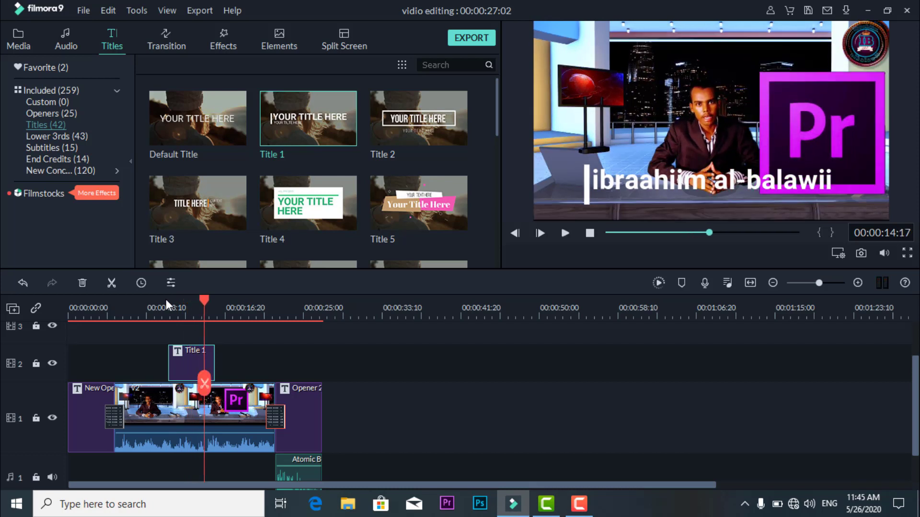
# - Play the New Opener 5 intro from the very beginning of the timeline and pause it before the video clip starts
pyautogui.click(70, 312)
pyautogui.press('space')
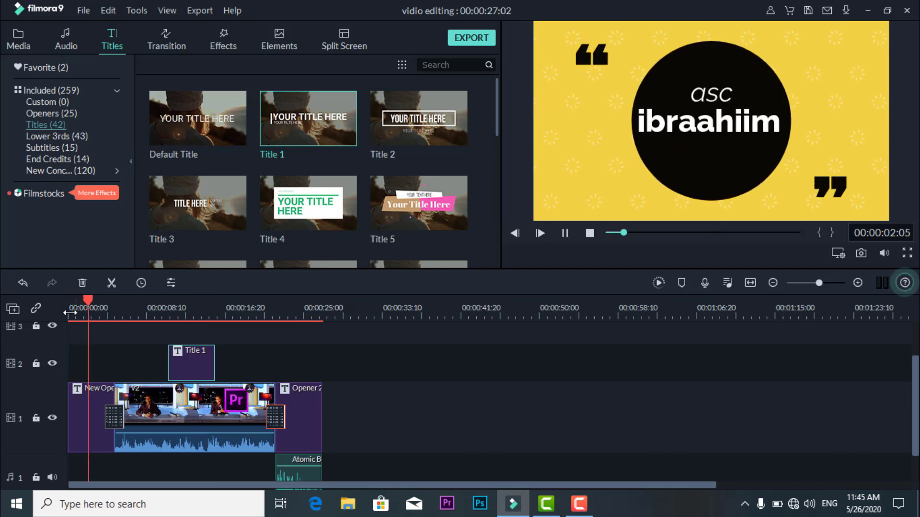
pyautogui.press('space')
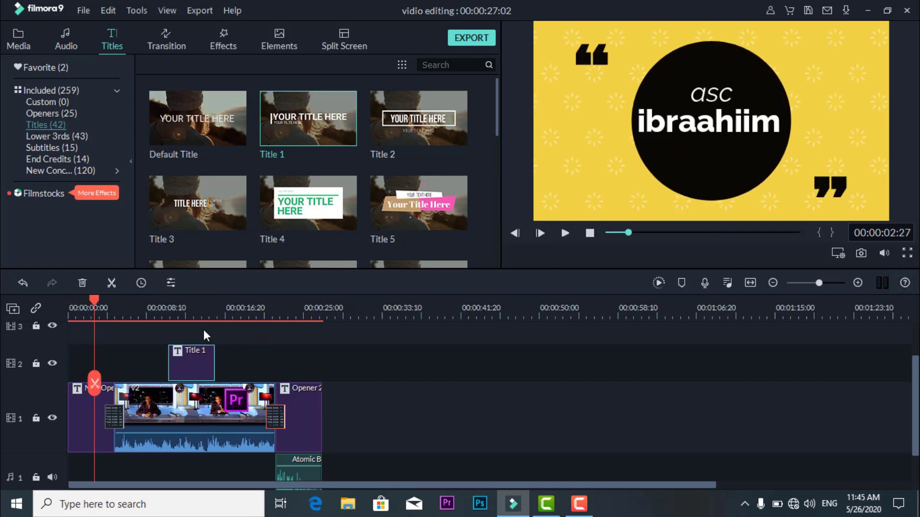
# - Play the part of the video clip that carries the Title 1 name caption, starting just before the caption
pyautogui.click(185, 312)
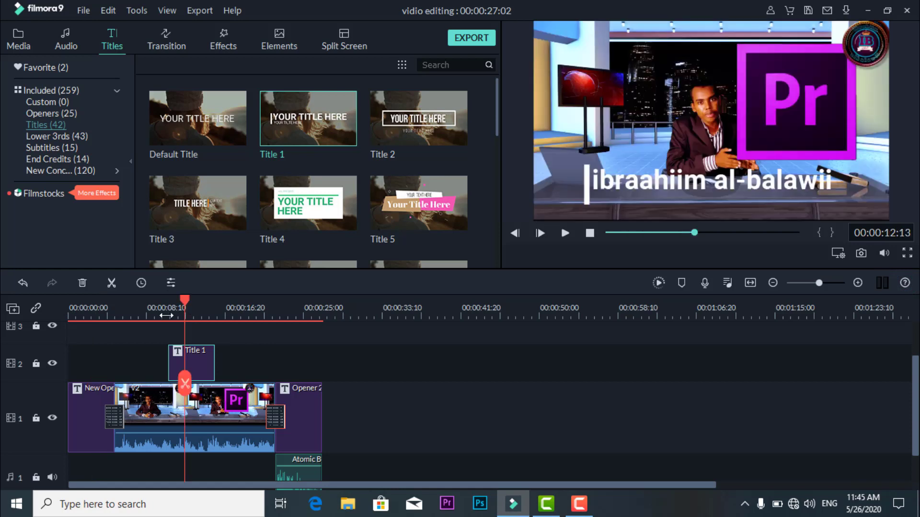
pyautogui.click(166, 314)
pyautogui.press('space')
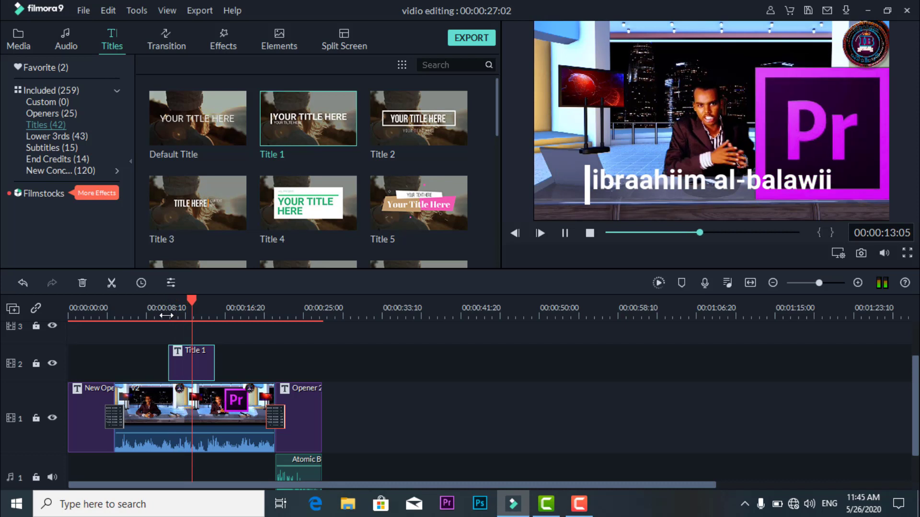
pyautogui.press('space')
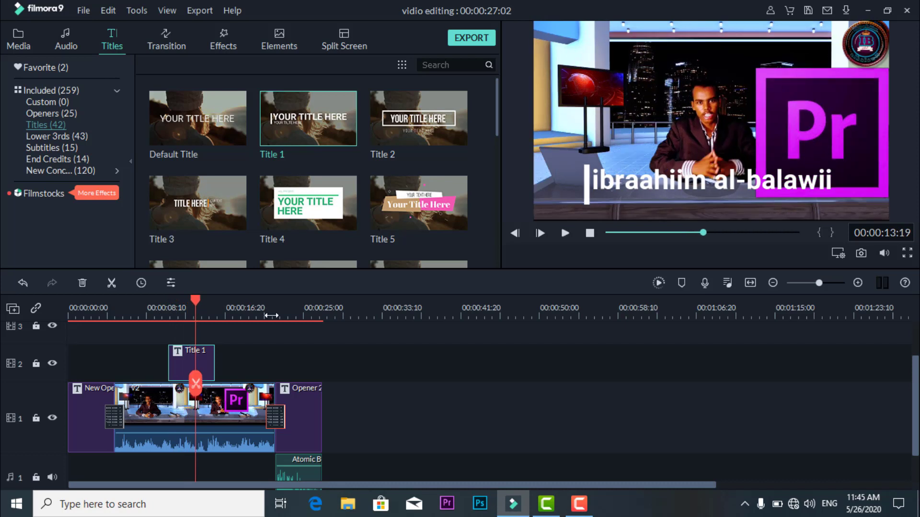
# - Play from the end of the video clip into the Opener 2 ending, and return the playhead to the Title 1 caption
pyautogui.click(271, 316)
pyautogui.press('space')
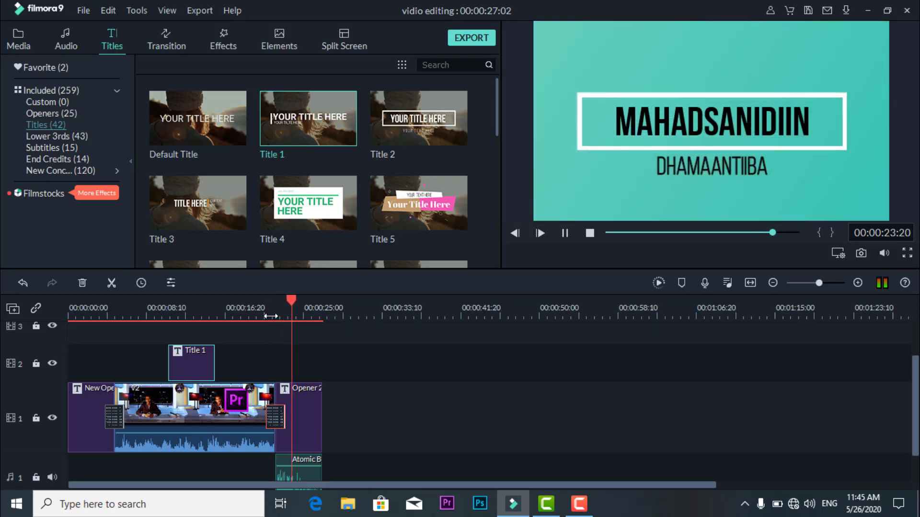
pyautogui.press('space')
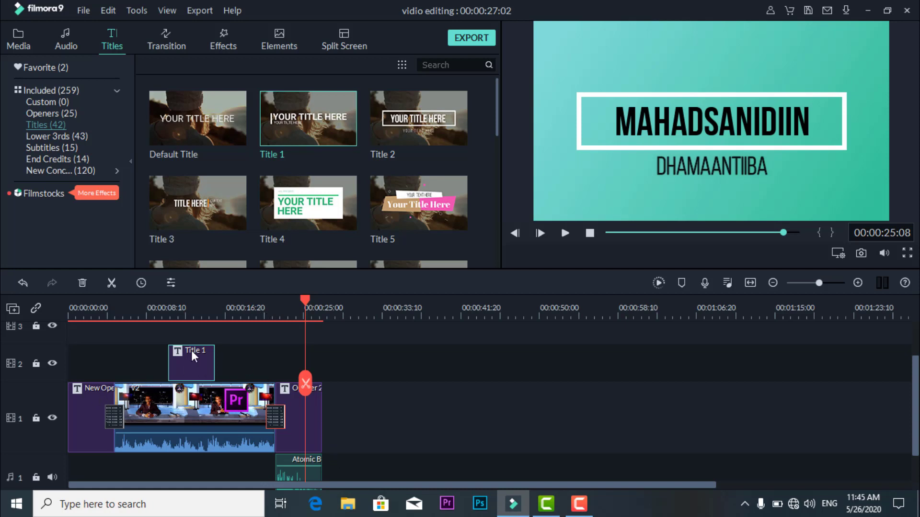
pyautogui.click(188, 314)
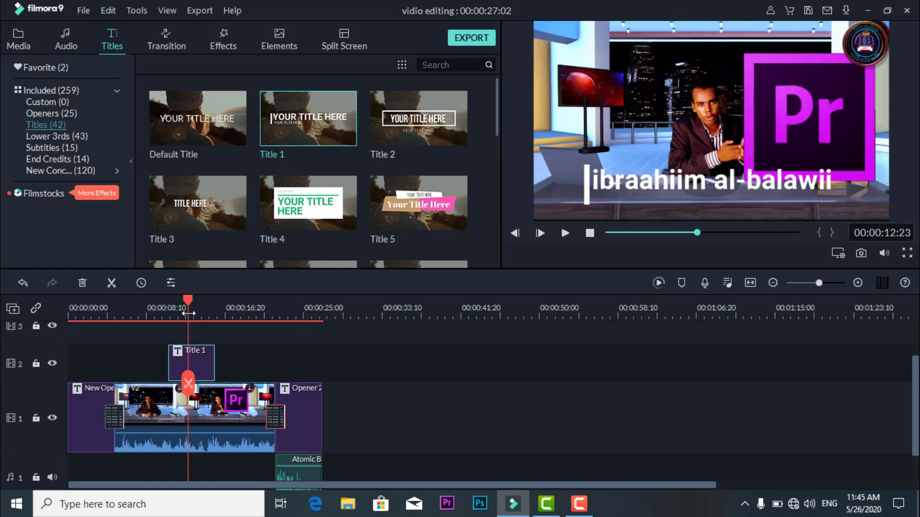